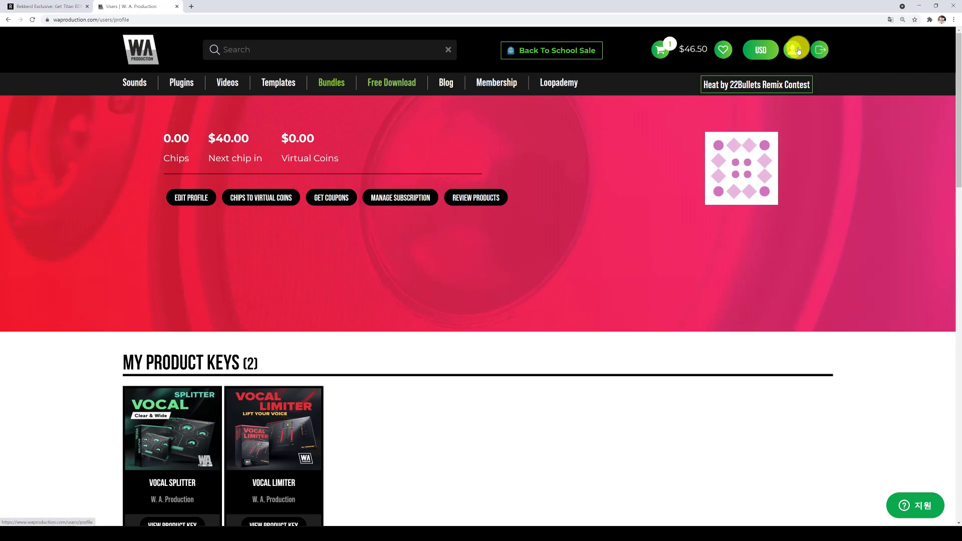
Open the Titan EDM Bundle 3 order from the account's order list and show its downloadable files
scroll(390, 234, "down", 6)
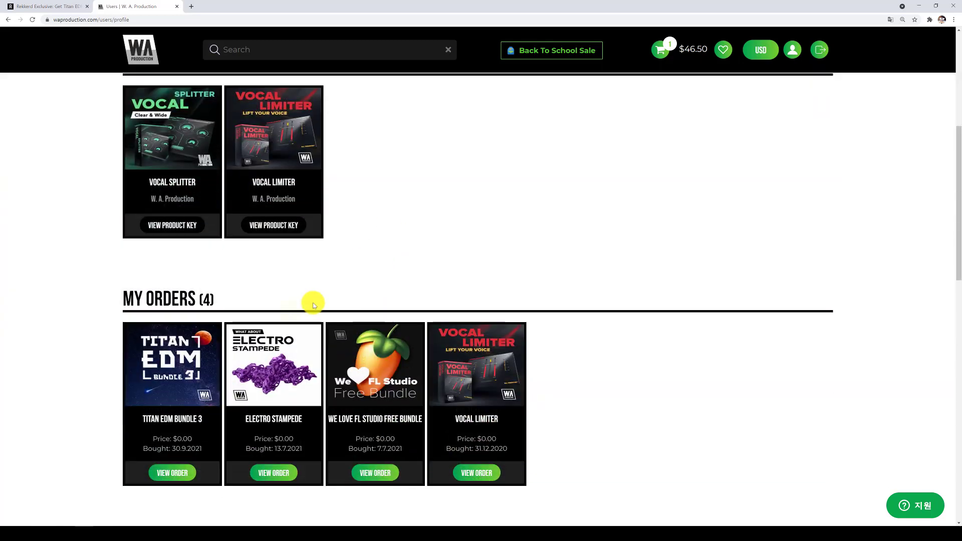
left_click_drag(123, 301, 234, 300)
left_click(233, 300)
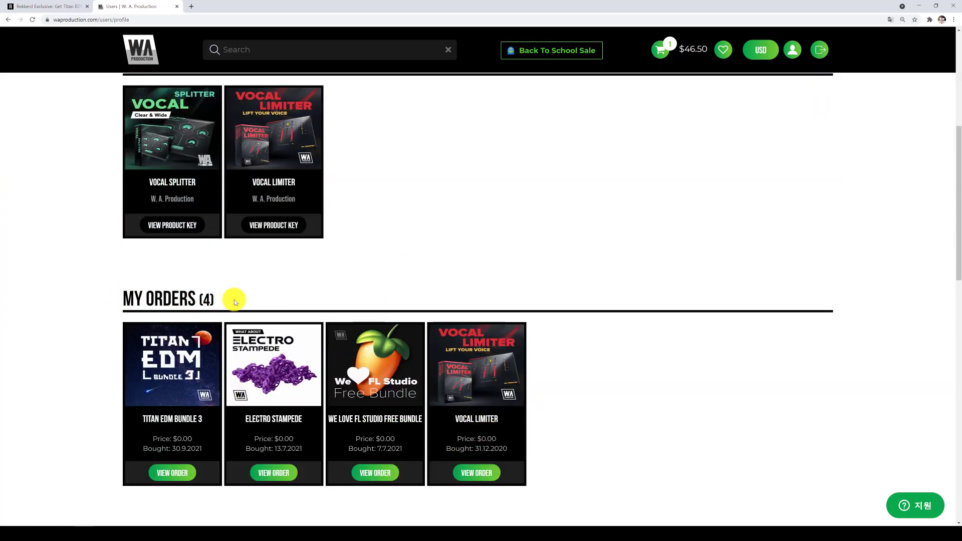
scroll(173, 200, "down", 2)
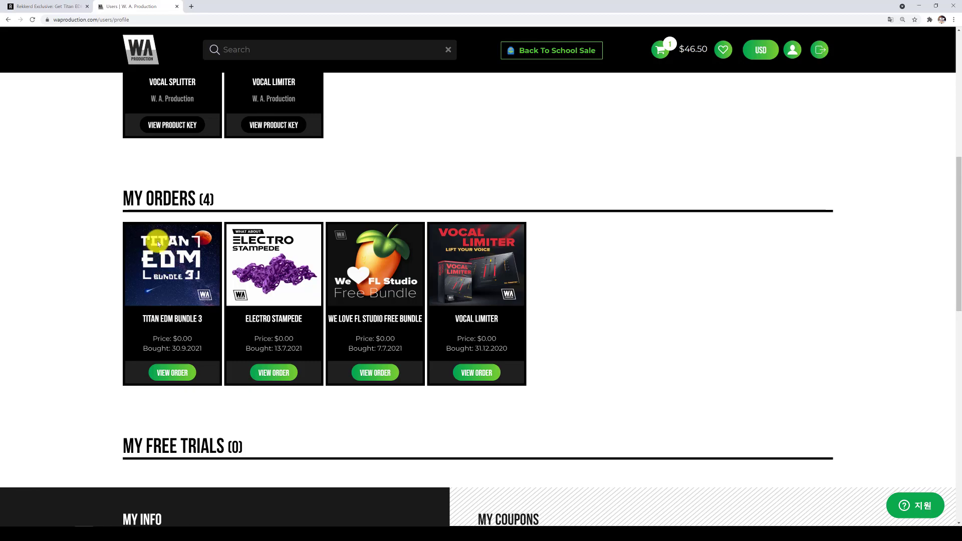
left_click(173, 375)
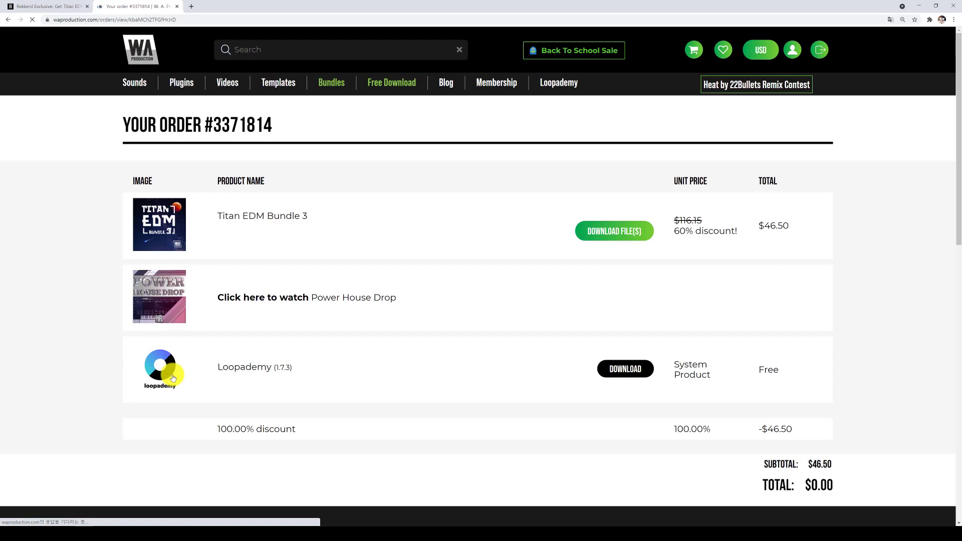
left_click(621, 236)
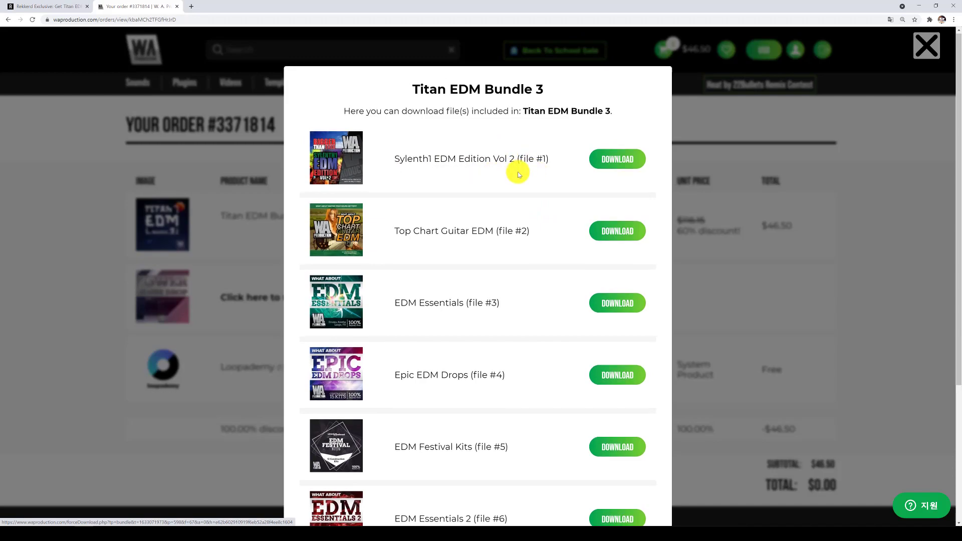
Review the list of files included in Titan EDM Bundle 3, from file #1 to file #8
scroll(518, 172, "down", 4)
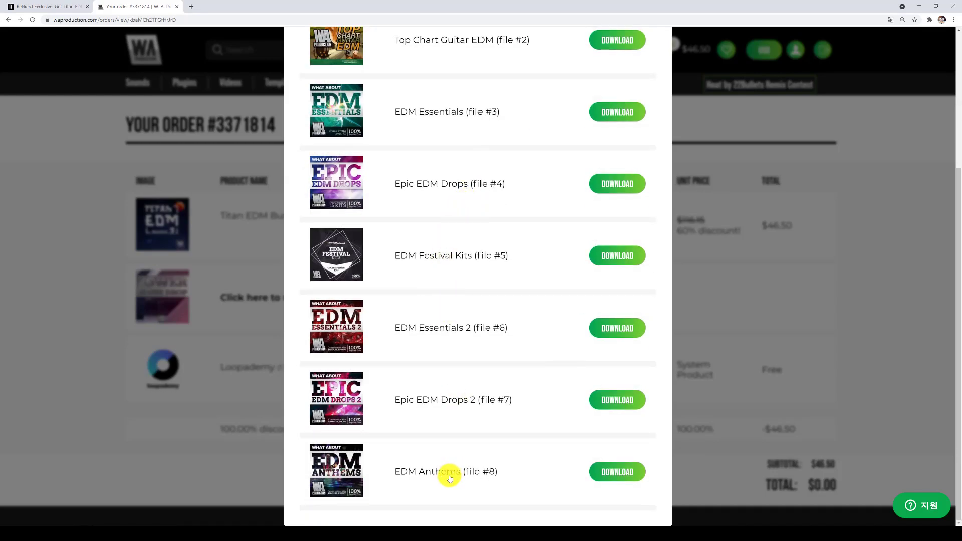
scroll(448, 329, "up", 4)
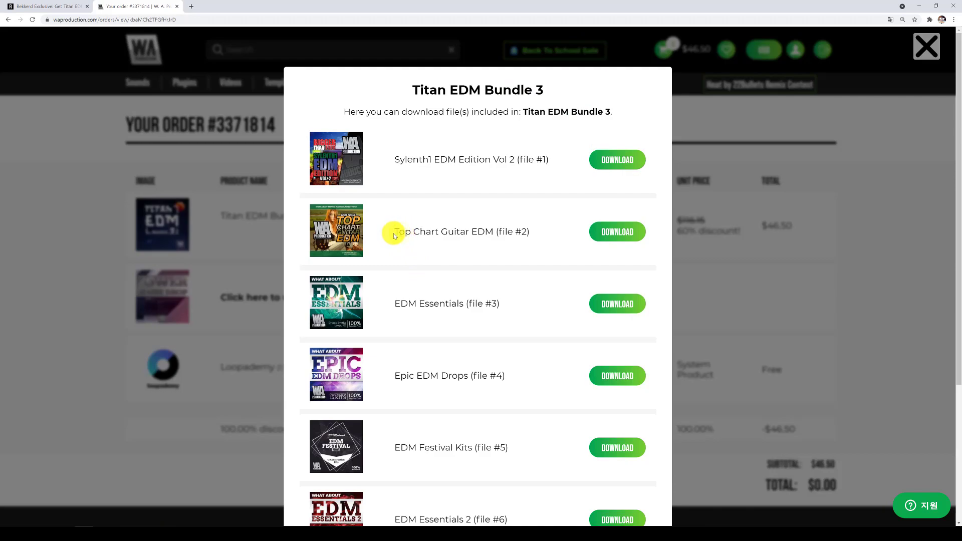
left_click_drag(395, 236, 531, 232)
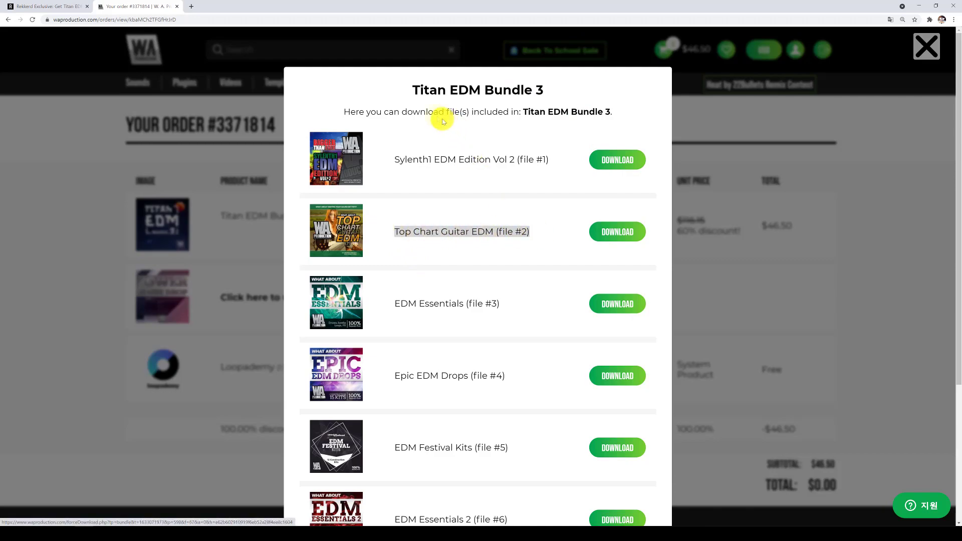
left_click_drag(409, 85, 600, 111)
left_click(619, 115)
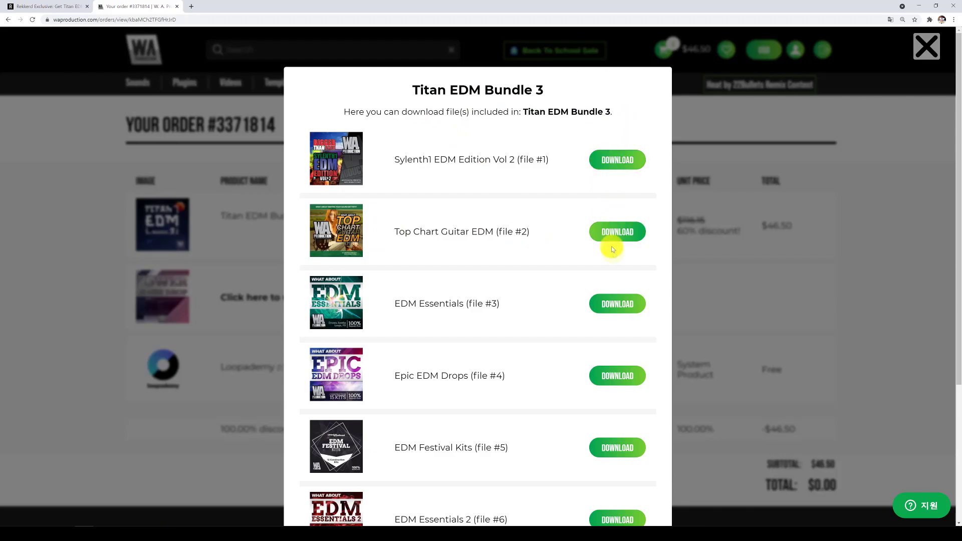
scroll(616, 261, "down", 4)
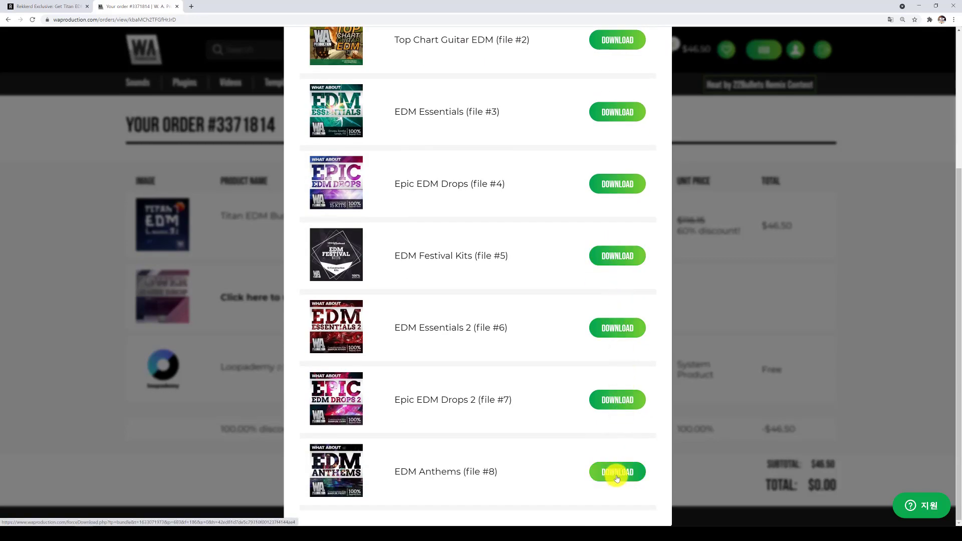
scroll(617, 476, "up", 4)
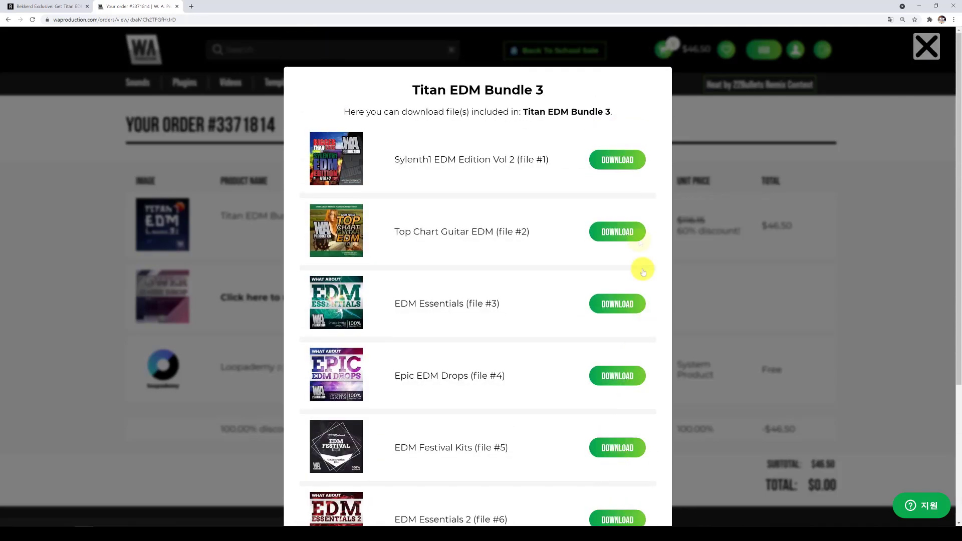
scroll(606, 250, "down", 4)
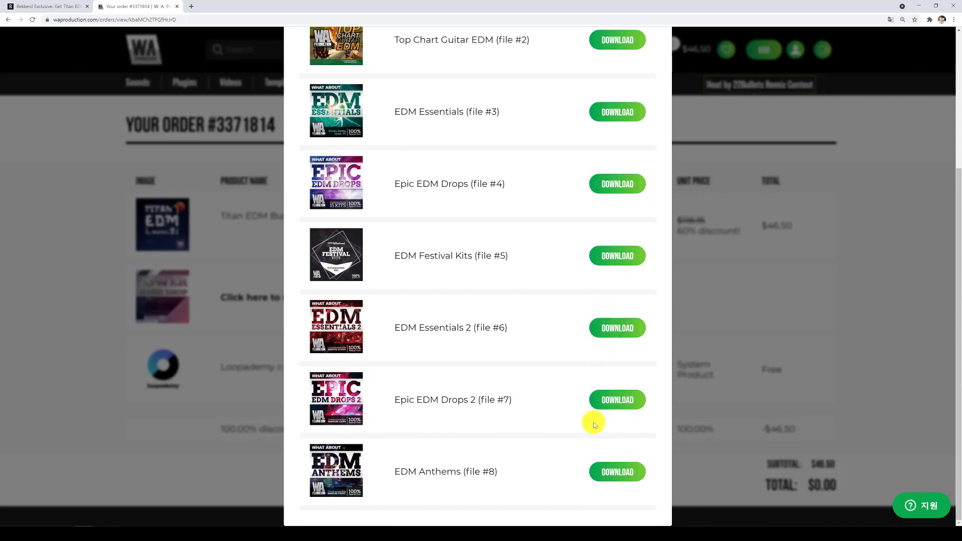
scroll(604, 421, "up", 4)
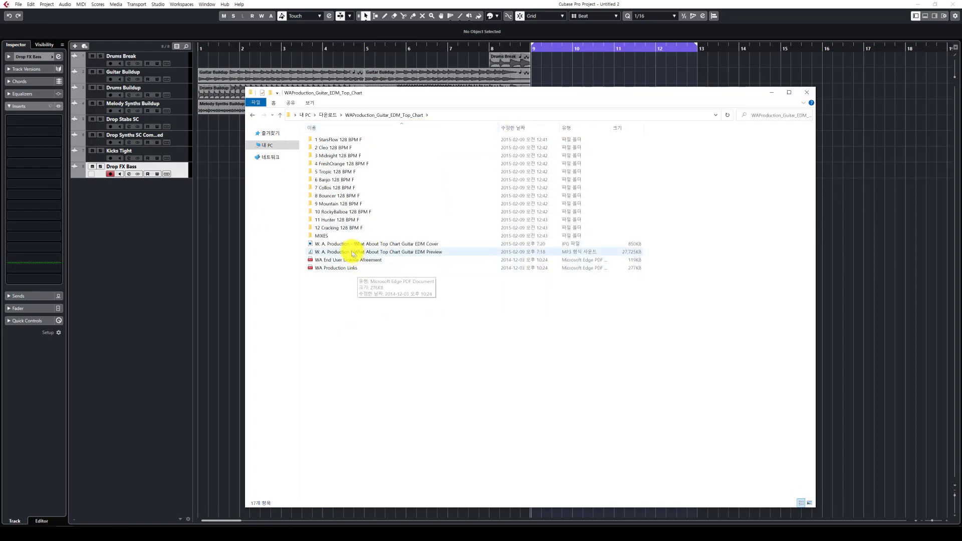
Switch to File Explorer and look through the WAProduction_Guitar_EDM_Top_Chart folder and its MIXES subfolder
left_click(371, 246)
left_click(451, 320)
left_click(381, 230)
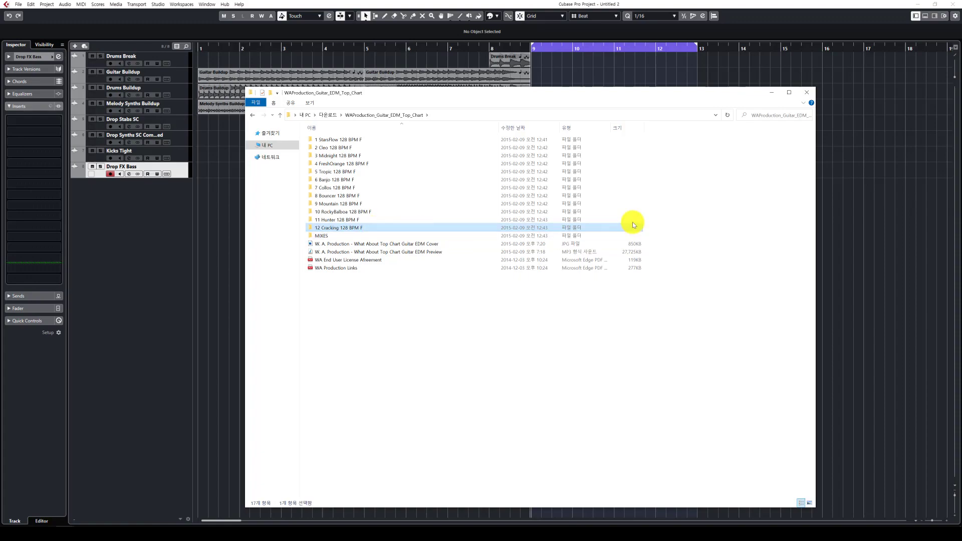
left_click_drag(660, 228, 401, 97)
left_click(400, 293)
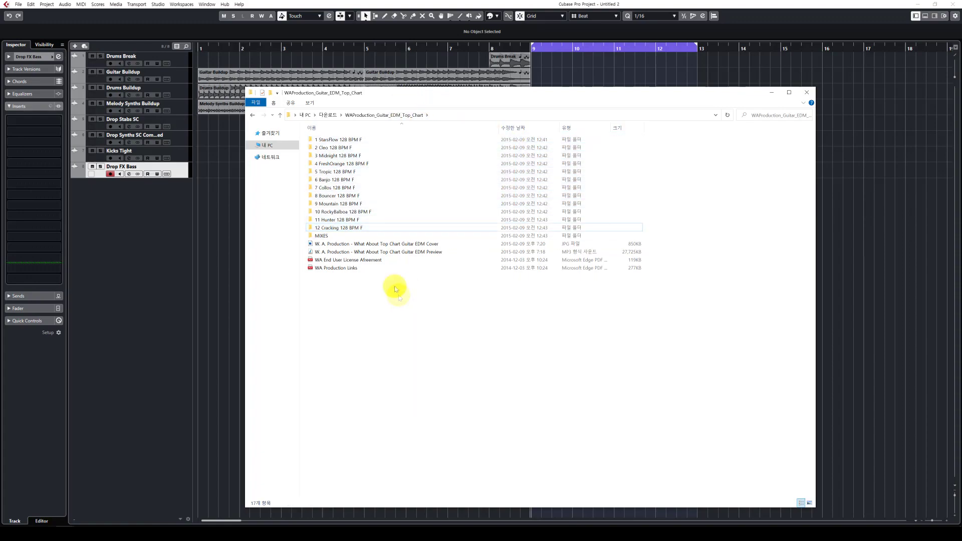
double_click(323, 236)
left_click(320, 140)
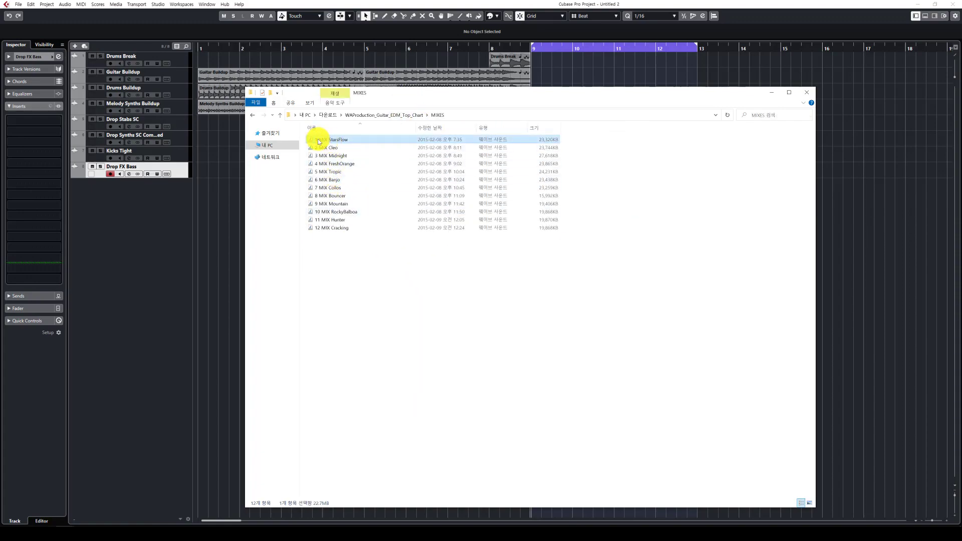
Inspect the audio stems in the 1 StarsFlow 128 BPM F folder and return to the pack folder
left_click(280, 117)
double_click(323, 146)
left_click(280, 116)
double_click(326, 140)
left_click_drag(433, 363, 330, 145)
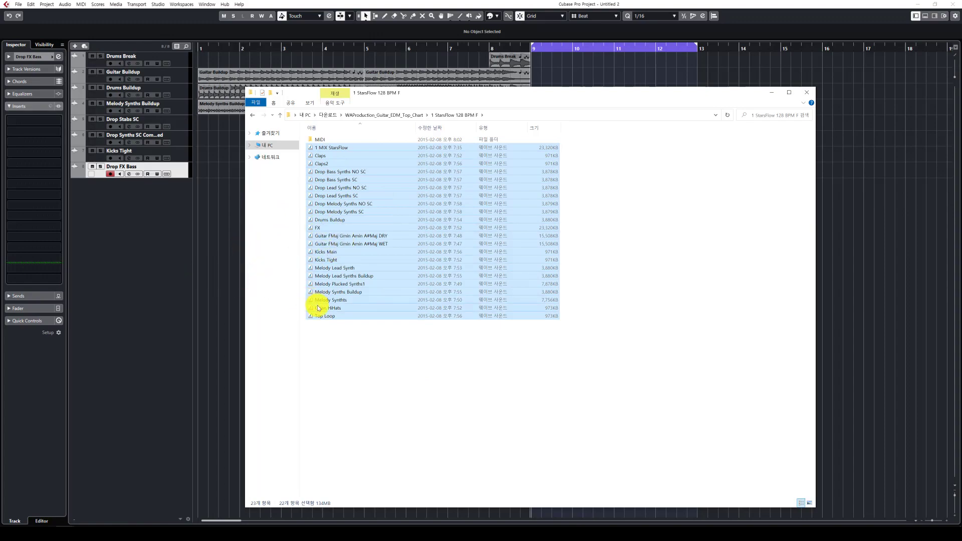
left_click(350, 290)
left_click(280, 115)
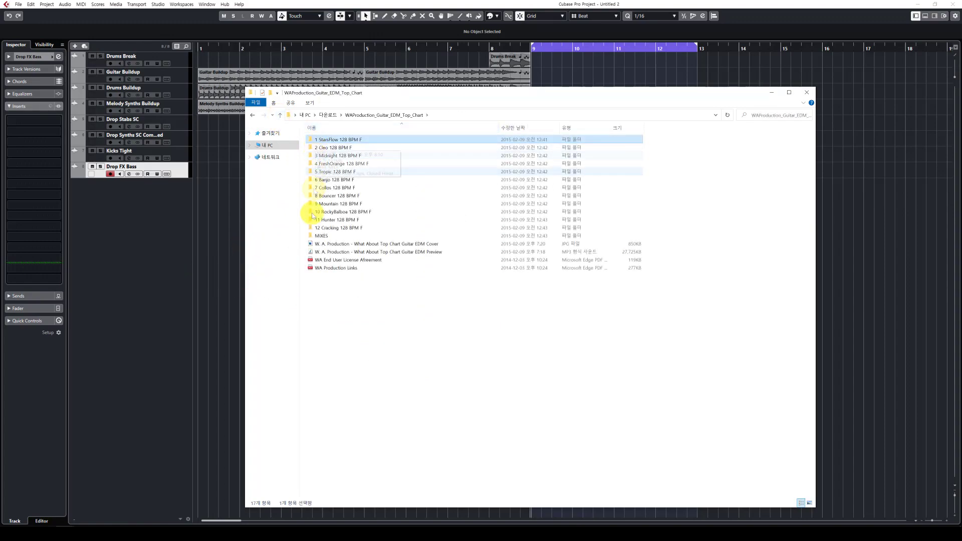
Check the MIXES folder again, and inspect the contents of the 7 Collos 128 BPM F folder
double_click(319, 235)
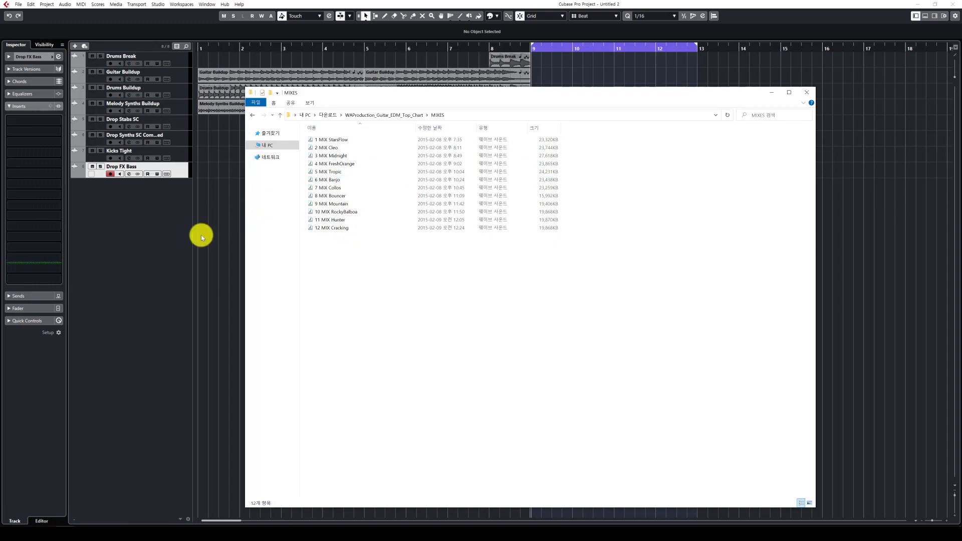
key("alt+Left")
double_click(339, 190)
key("ctrl+a")
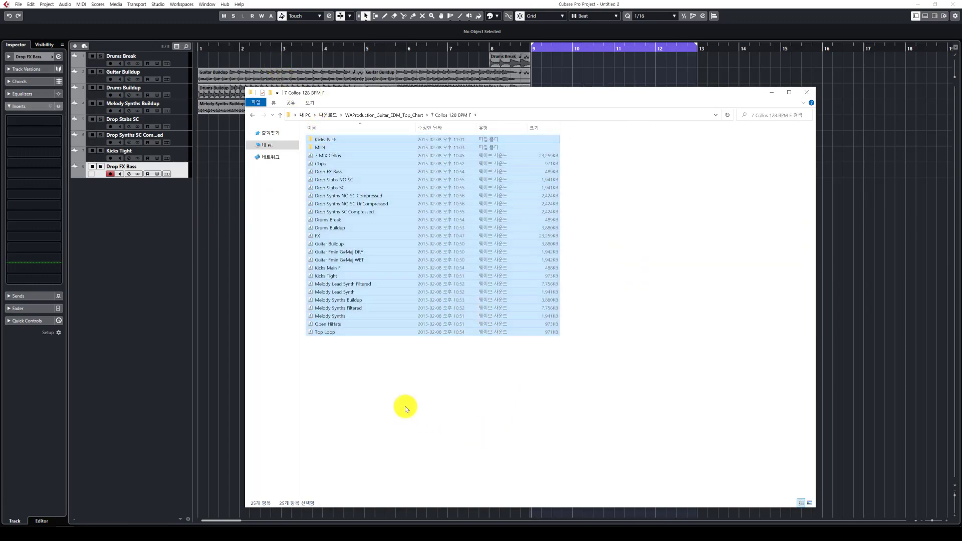
left_click(406, 407)
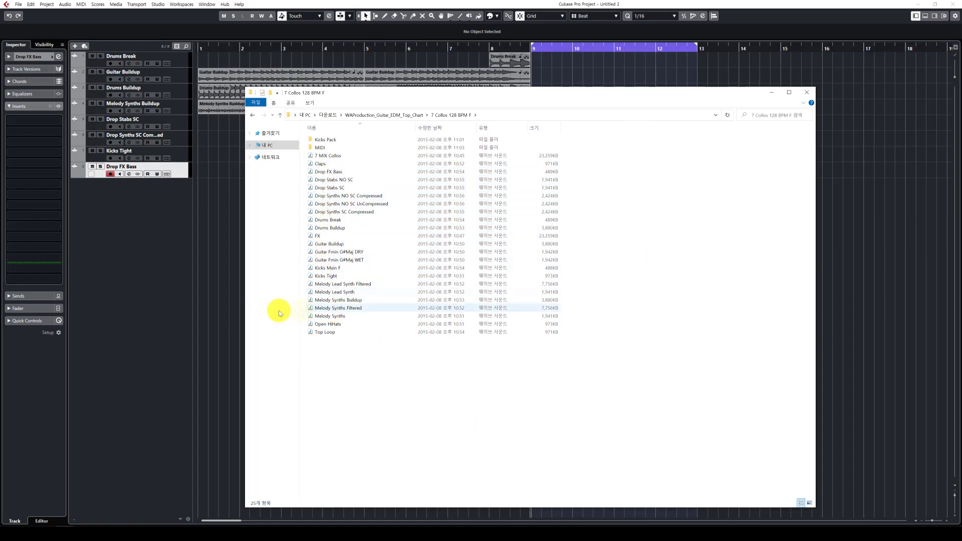
Switch to the Cubase project and set the loop range around all events, from bar 1 to bar 13
left_click(191, 284)
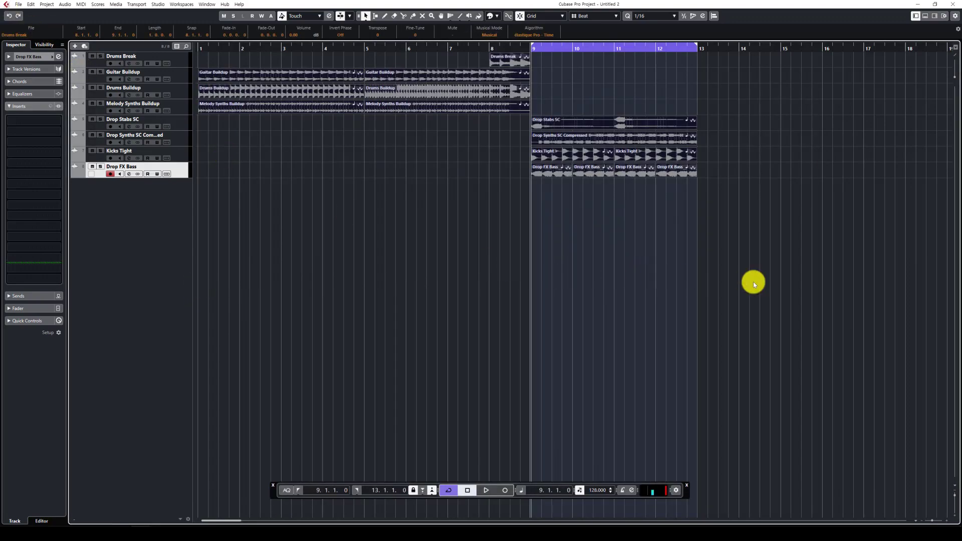
key("p")
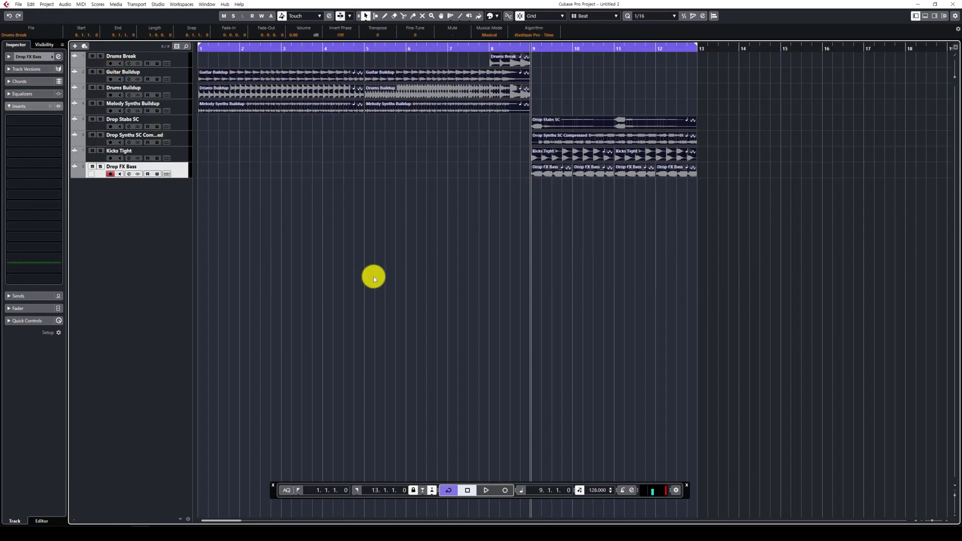
left_click(380, 273)
left_click_drag(473, 144, 426, 130)
mouse_move(317, 182)
left_mouse_down()
mouse_move(336, 256)
mouse_move(339, 228)
mouse_move(355, 256)
mouse_move(451, 231)
left_mouse_up()
left_click_drag(575, 213, 584, 243)
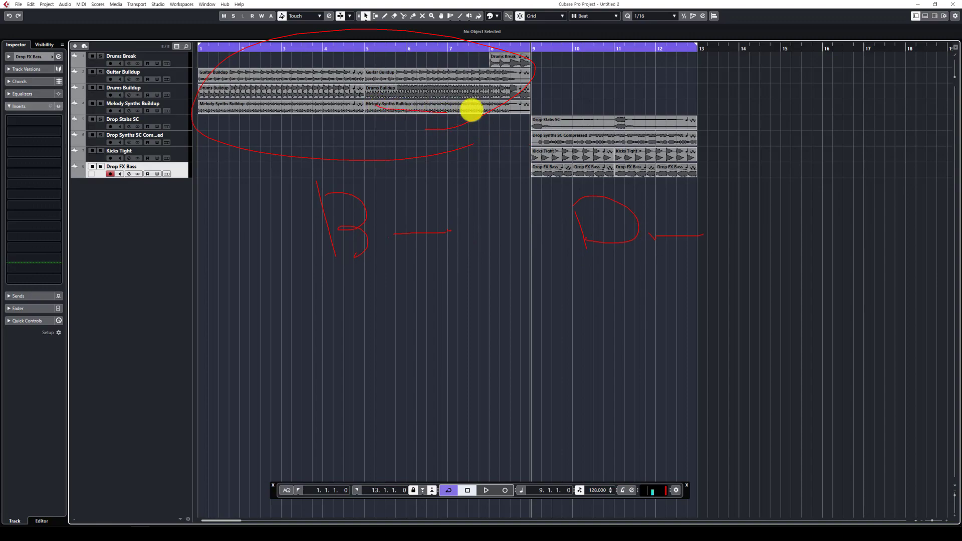
mouse_move(523, 92)
left_mouse_down()
mouse_move(434, 115)
mouse_move(371, 104)
left_mouse_up()
mouse_move(529, 86)
left_mouse_down()
mouse_move(384, 100)
mouse_move(493, 88)
left_mouse_up()
left_click_drag(423, 220, 425, 233)
left_click_drag(432, 177, 452, 230)
left_click_drag(453, 167, 469, 219)
mouse_move(404, 277)
left_mouse_down()
mouse_move(416, 321)
mouse_move(437, 285)
mouse_move(454, 298)
mouse_move(418, 101)
mouse_move(448, 272)
mouse_move(500, 132)
mouse_move(538, 127)
left_mouse_up()
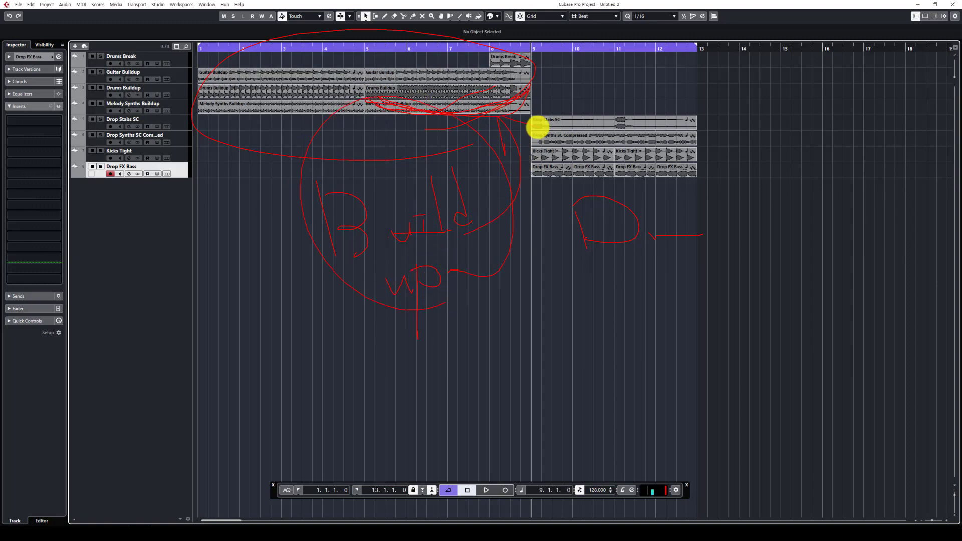
key("Escape")
Play the arrangement from the beginning of bar 1
key("KP_Decimal")
key("space")
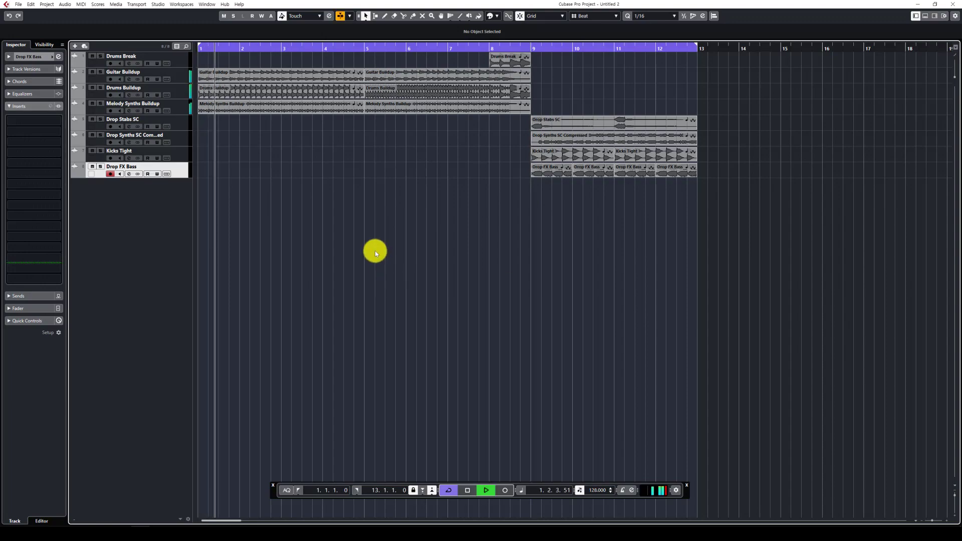
key("g")
key("g")
Select all eight tracks, from Drums Break to Drop FX Bass, and increase their height together
left_click(187, 65, "shift")
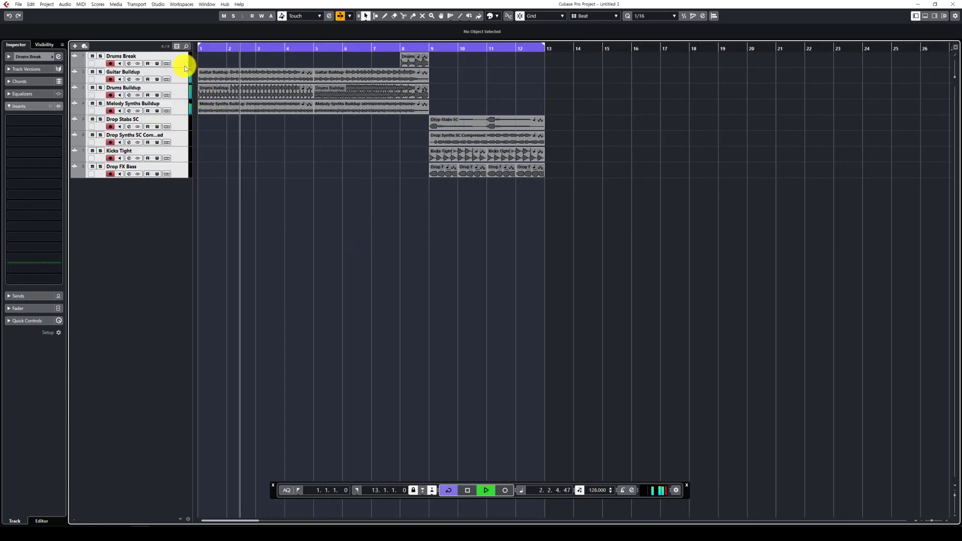
left_click_drag(184, 66, 183, 87)
key("h")
key("h")
right_click(461, 279)
left_click(459, 271)
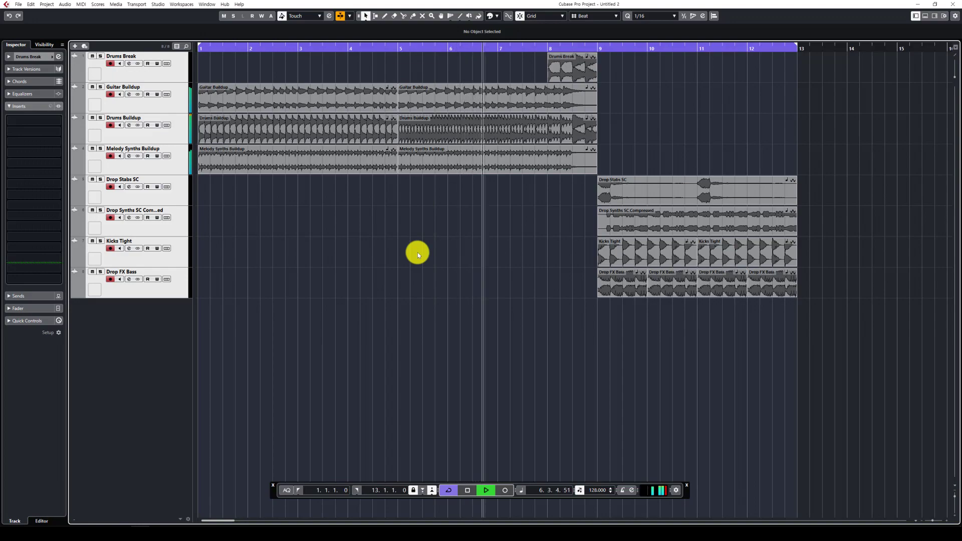
Mute the Drums Break track and set the loop range to the drop events, bars 9 to 13
left_click(93, 56)
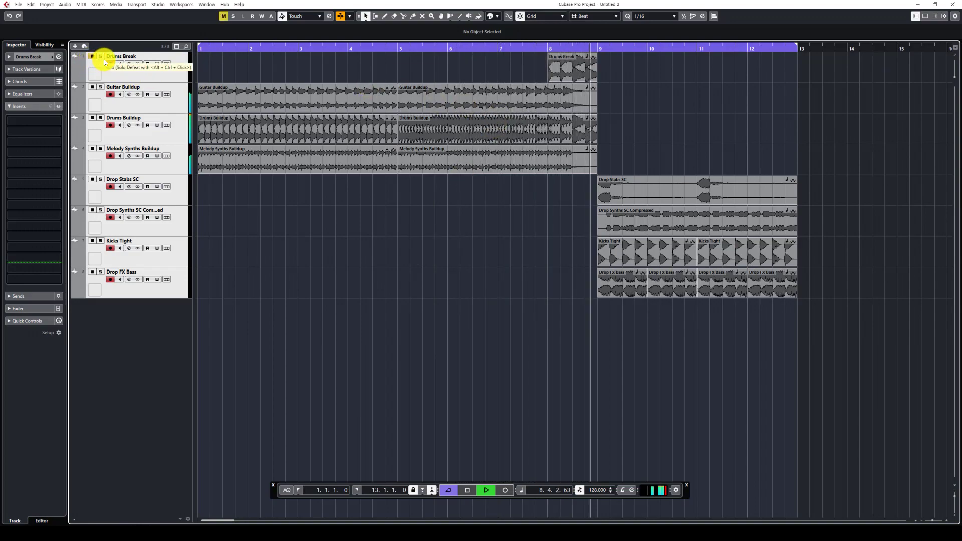
key("g")
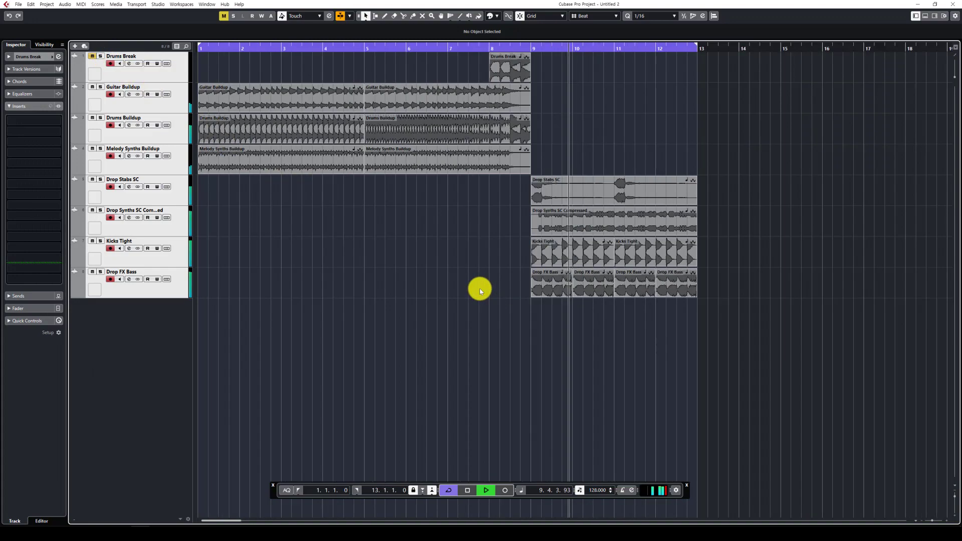
left_click_drag(705, 389, 542, 129)
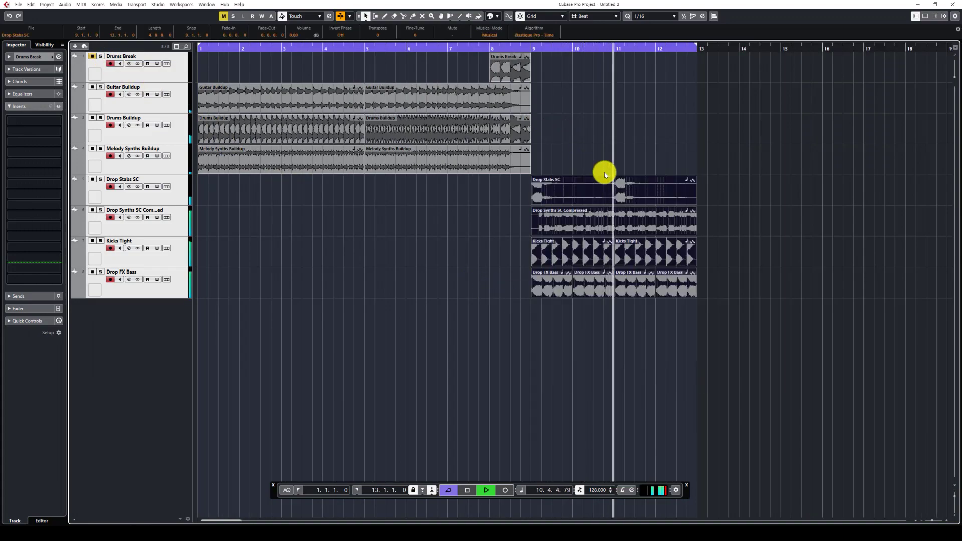
key("p")
left_click(483, 311)
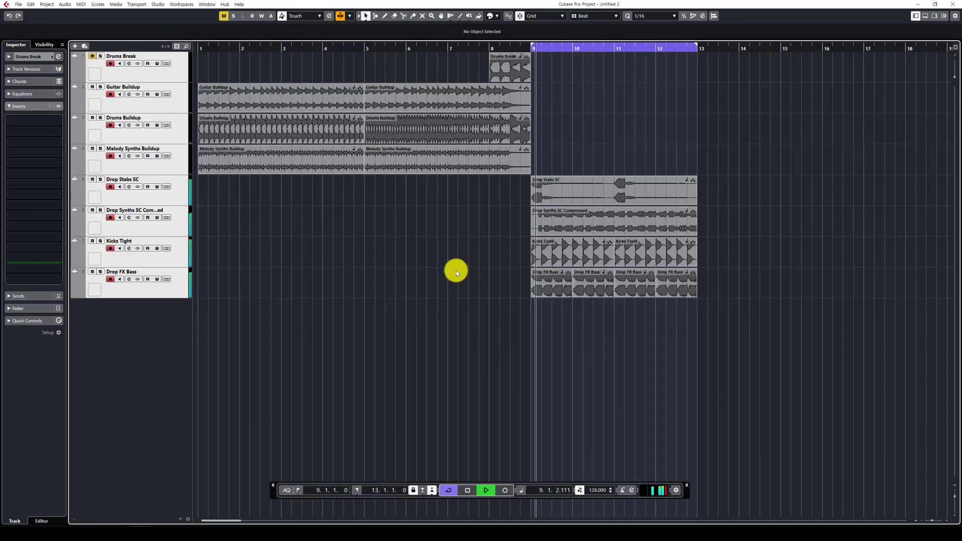
Unmute the Drums Break track and set the loop range to the second set of buildup events, bars 5 to 9
key("space")
left_click(92, 57)
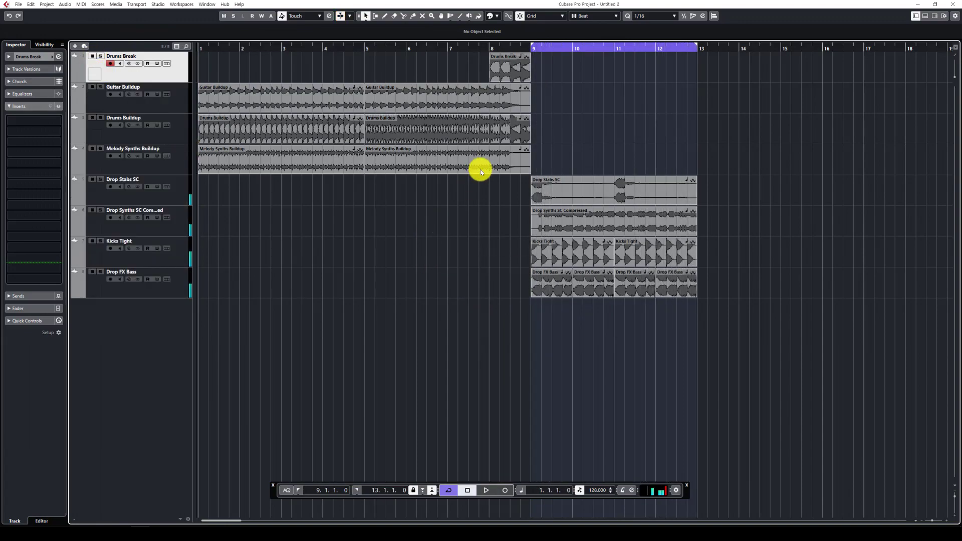
left_click_drag(589, 167, 476, 106)
key("p")
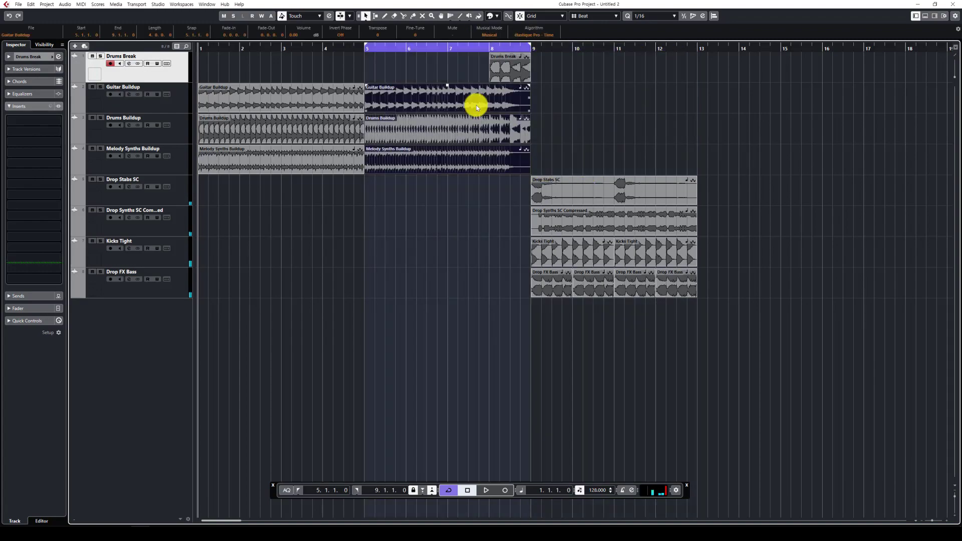
Move the playhead to the loop start at bar 5 and view the buildup events up close
key("l")
key("h")
key("h")
key("h")
key("h")
scroll(590, 245, "right", 1)
right_click(525, 249)
left_click(572, 259)
scroll(575, 260, "right", 3)
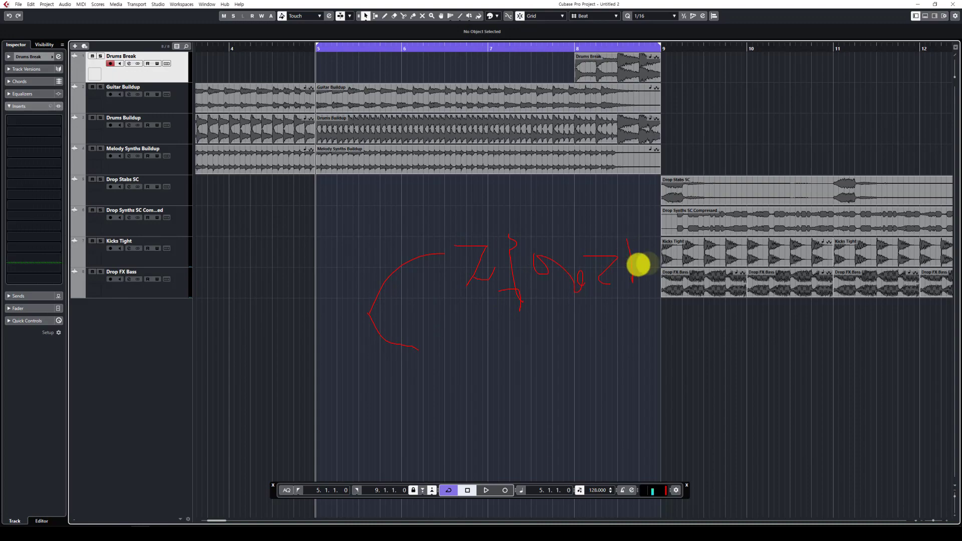
mouse_move(490, 339)
left_mouse_down()
mouse_move(493, 382)
mouse_move(512, 359)
mouse_move(556, 381)
mouse_move(606, 381)
mouse_move(540, 396)
mouse_move(621, 339)
mouse_move(620, 383)
left_mouse_up()
left_click(605, 386)
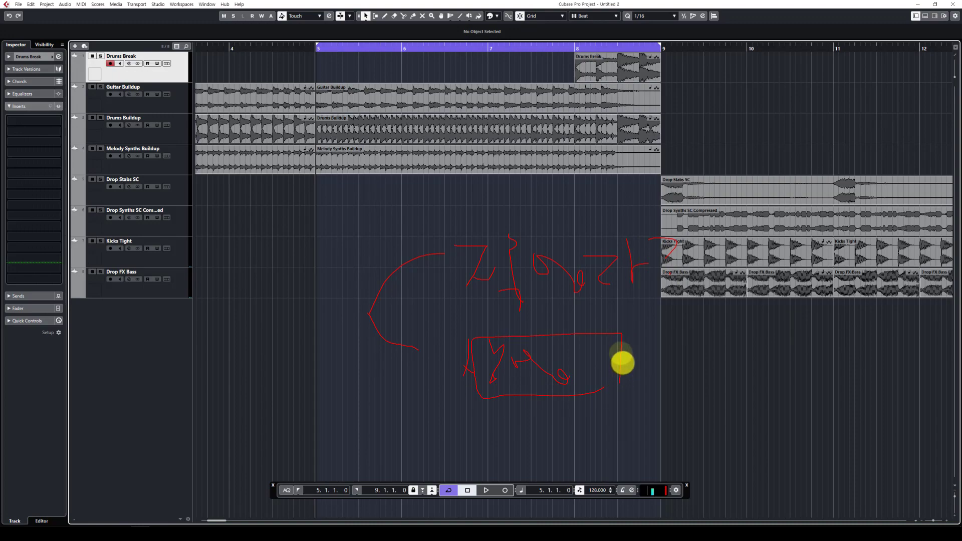
mouse_move(444, 311)
left_mouse_down()
mouse_move(628, 308)
mouse_move(686, 230)
mouse_move(613, 212)
mouse_move(465, 209)
mouse_move(452, 262)
mouse_move(466, 324)
mouse_move(437, 304)
mouse_move(464, 329)
left_mouse_up()
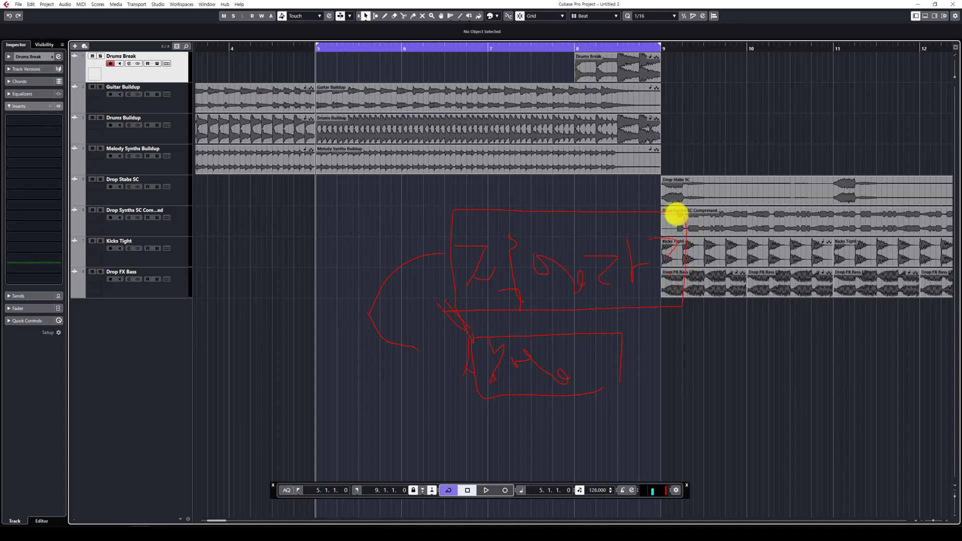
left_click_drag(674, 307, 700, 299)
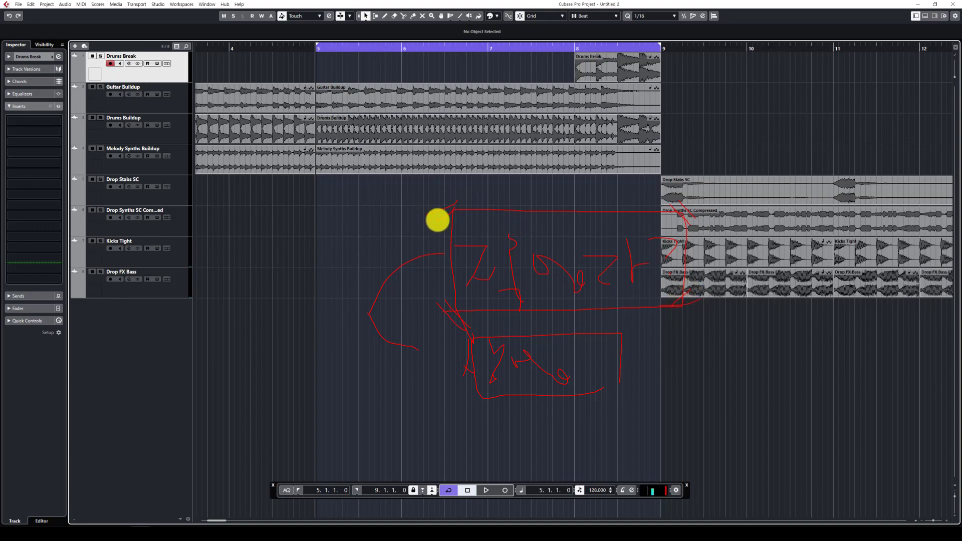
mouse_move(570, 155)
left_mouse_down()
mouse_move(500, 137)
mouse_move(736, 200)
left_mouse_up()
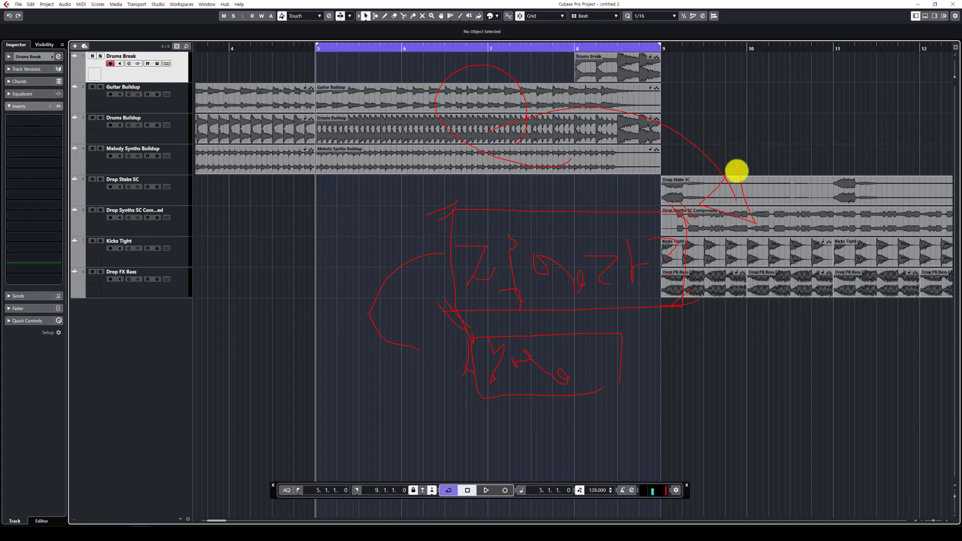
left_click_drag(415, 177, 559, 177)
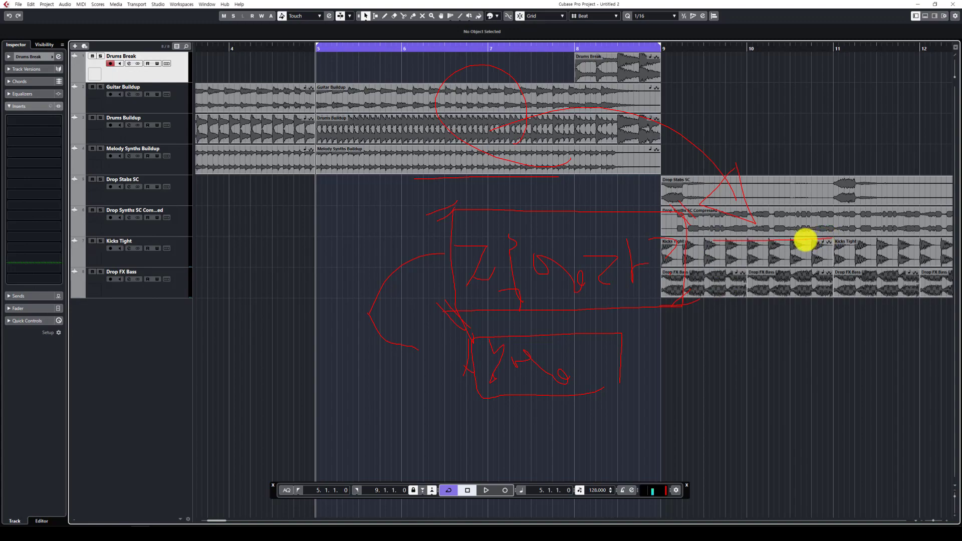
Select all the drop events, set the loop range to them from bar 9 to 13, and play the loop
mouse_move(602, 101)
left_mouse_down()
mouse_move(782, 333)
mouse_move(547, 158)
left_mouse_up()
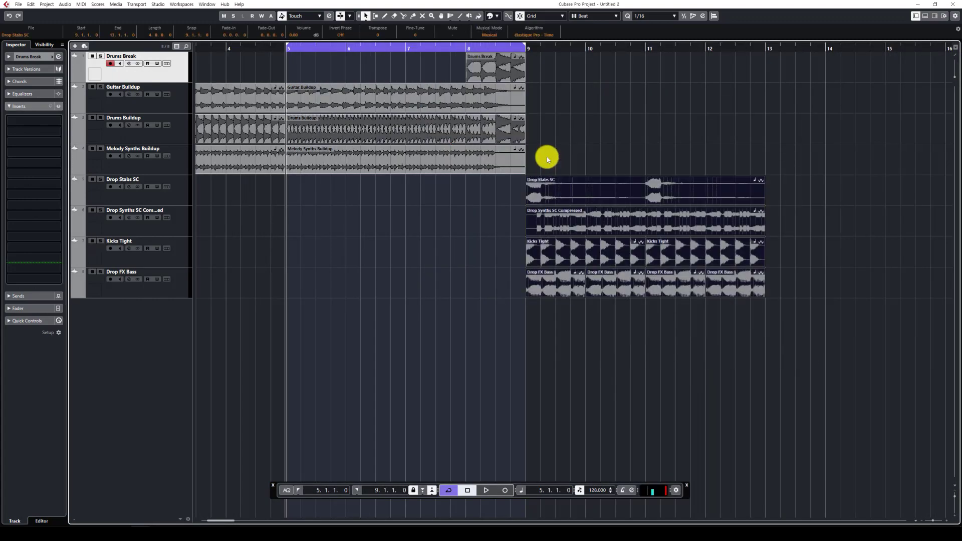
key("p")
key("l")
key("space")
key("h")
key("h")
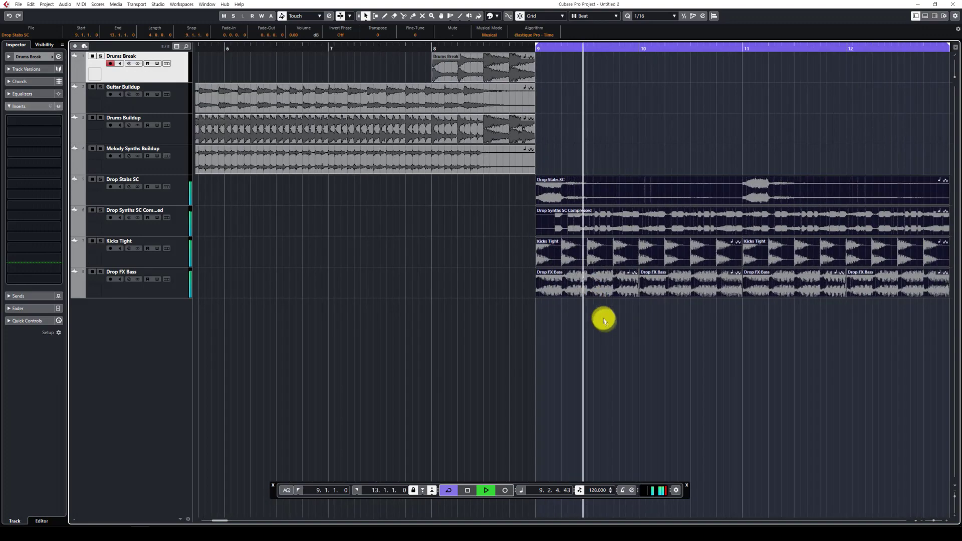
key("h")
scroll(639, 344, "right", 1)
key("g")
key("g")
key("g")
scroll(644, 357, "right", 1)
right_click(627, 360)
left_click(627, 360)
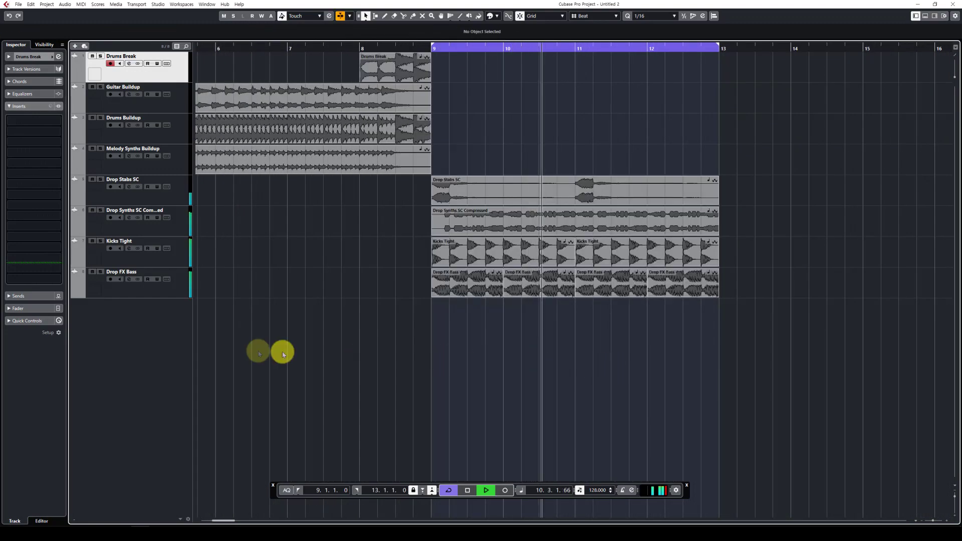
Move the Drop FX Bass track above Kicks Tight and the Drop Synths SC Compressed track above Drop Stabs SC
left_click_drag(172, 294, 187, 269)
key("space")
left_click_drag(186, 233, 186, 201)
Solo the Drop Synths SC Compressed track and play it from bar 9
key("s")
key("space")
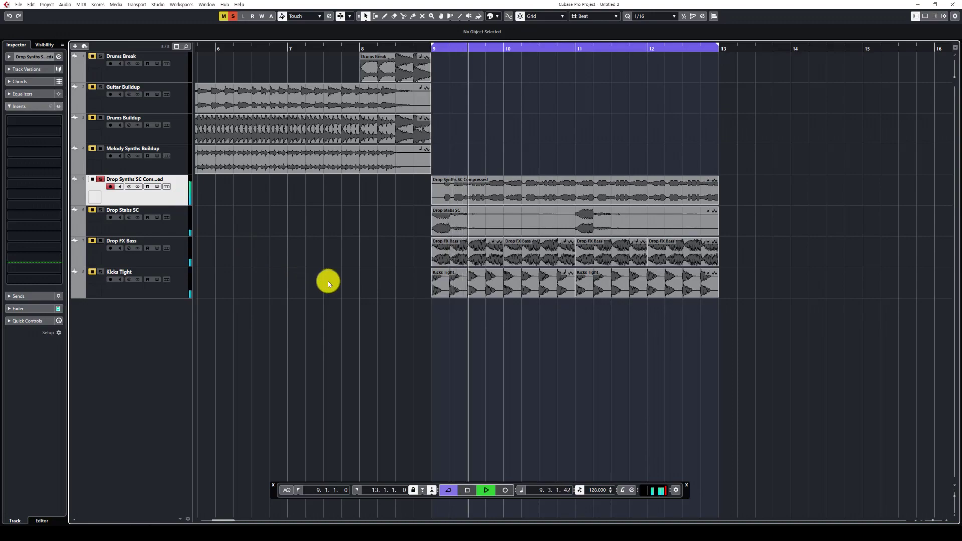
key("h")
right_click(505, 340)
left_click(506, 340)
key("space")
Increase the height of the Drop Synths SC Compressed track and add Drop Stabs SC at the same enlarged height
left_click(375, 199)
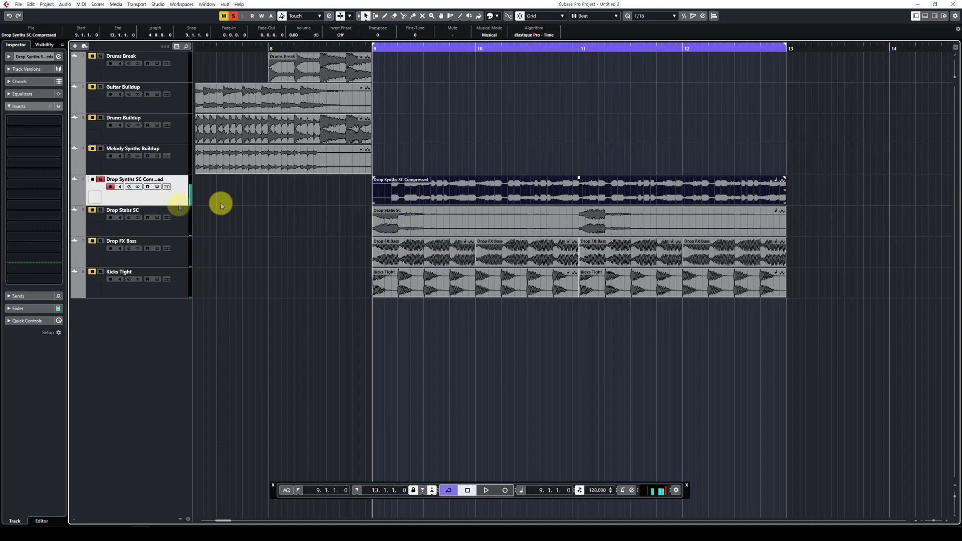
left_click(179, 208)
left_click(178, 198)
left_click_drag(178, 206, 178, 236)
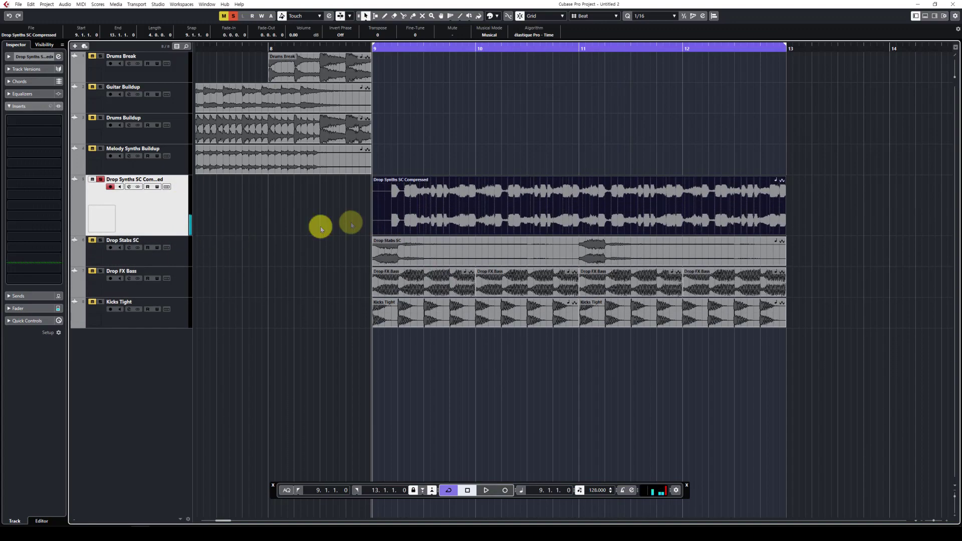
left_click(190, 257)
left_click(180, 227, "ctrl")
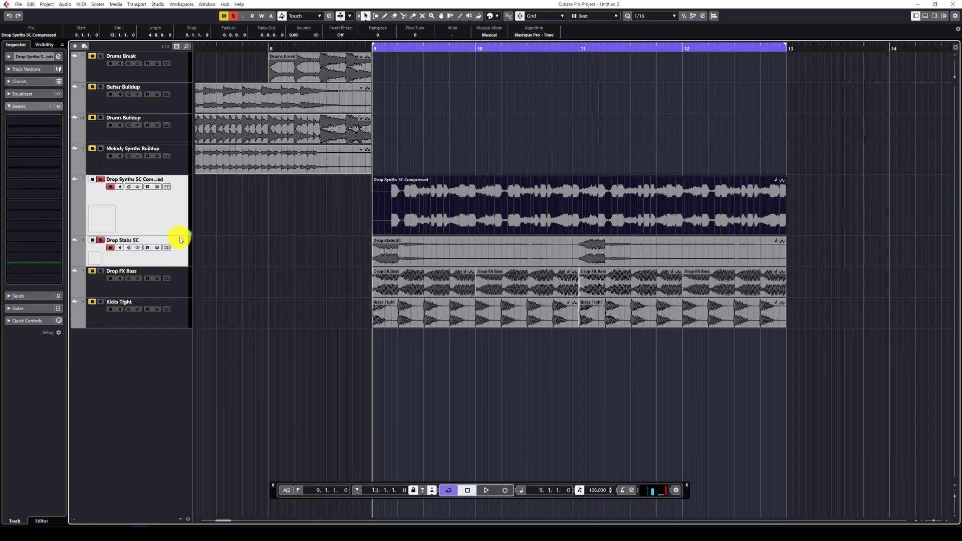
left_click_drag(179, 236, 258, 262)
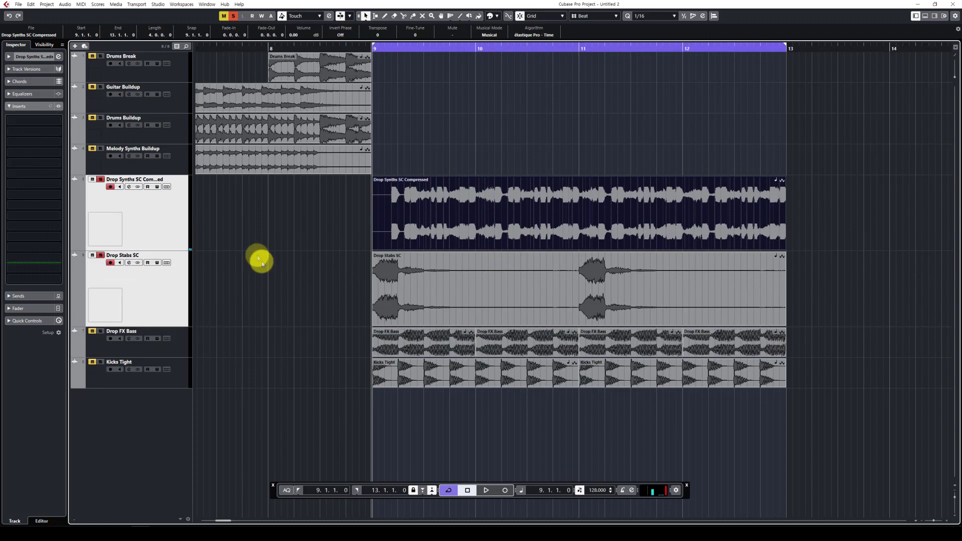
left_click(255, 263)
Solo only the Drop Stabs SC track and play it from bar 9
left_click(165, 228)
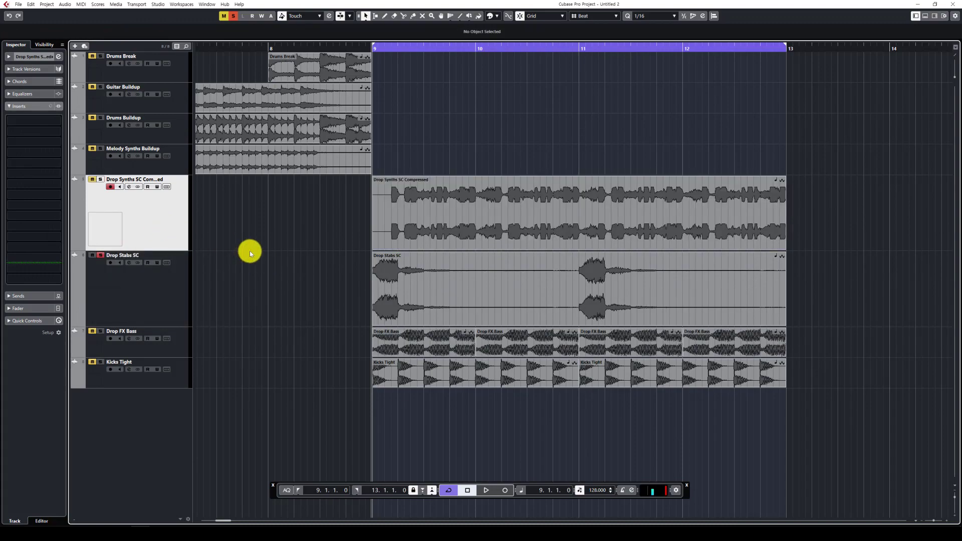
key("space")
key("space")
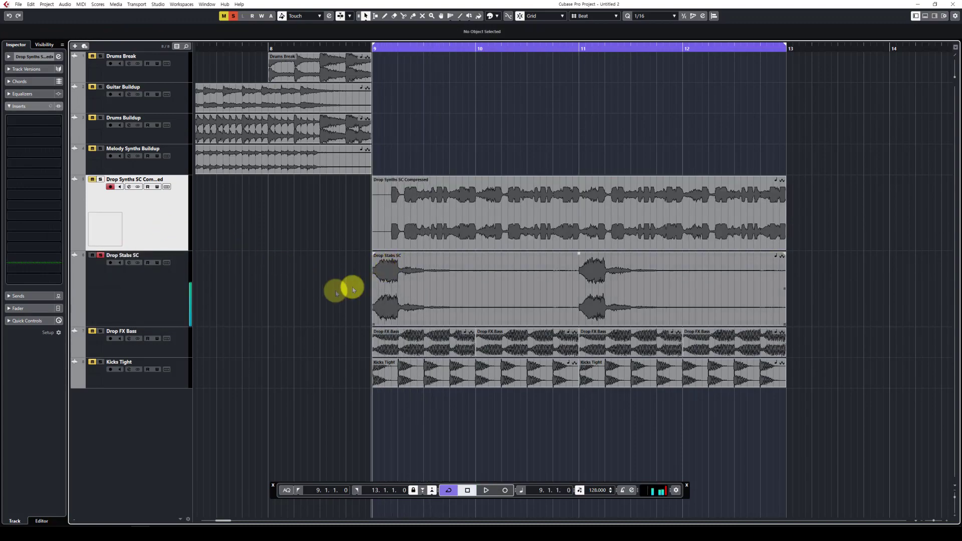
left_click(172, 286)
key("space")
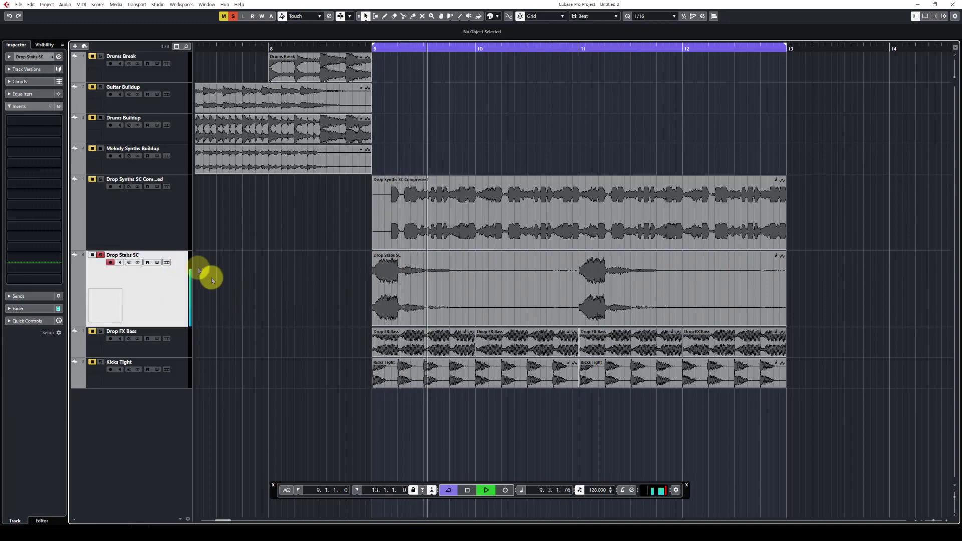
key("space")
Unsolo the Drop Stabs SC track and reduce the height of the Drop Synths SC Compressed and Drop Stabs SC tracks together
key("s")
left_click(183, 239, "shift")
left_click_drag(184, 251, 181, 221)
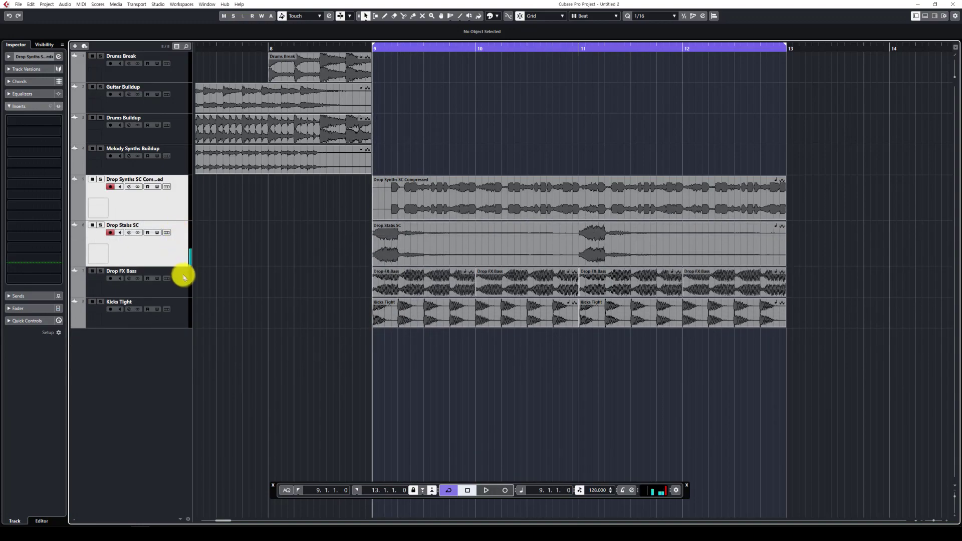
Solo the Kicks Tight track and play it from bar 9
left_click(185, 320)
key("s")
key("space")
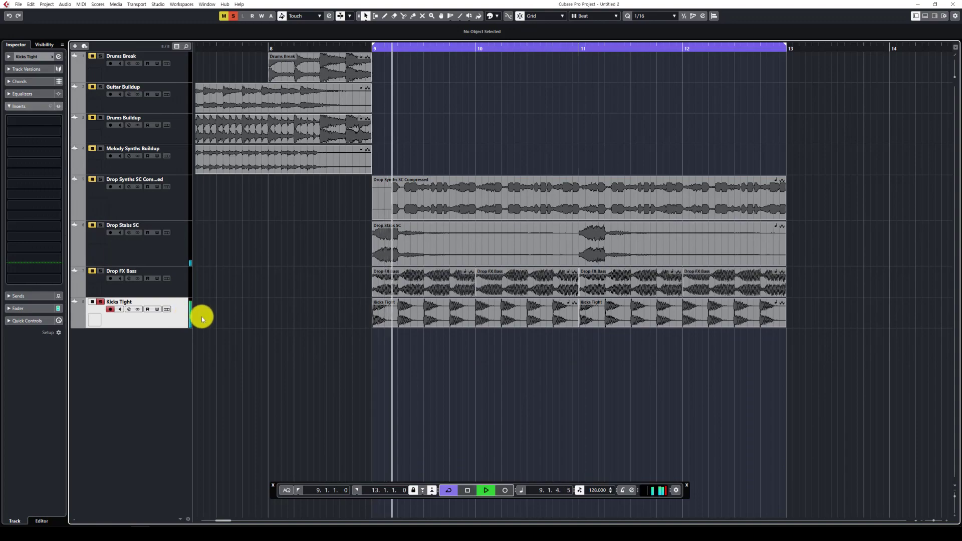
Add Drop Synths SC Compressed and Drop Stabs SC to the solo with Kicks Tight and play the loop
left_click(177, 212)
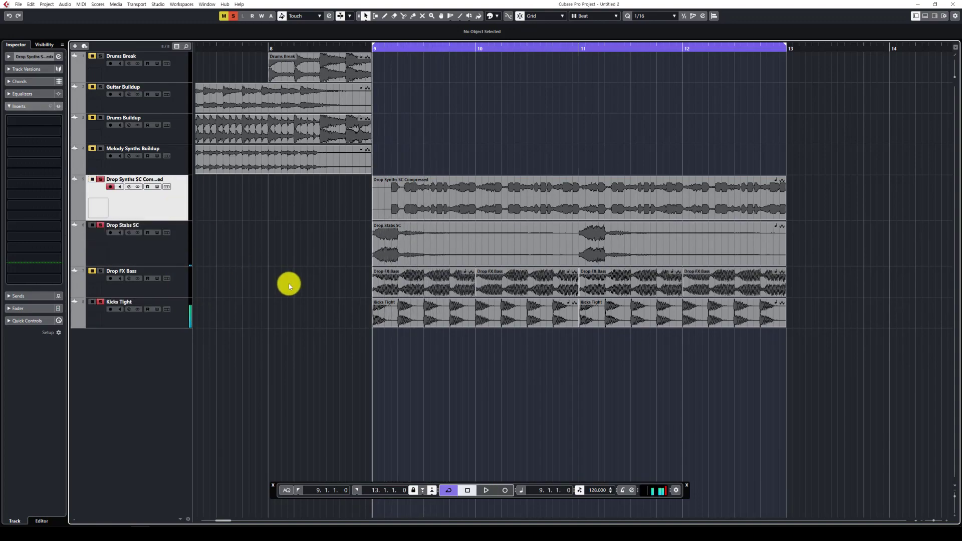
left_click(400, 216)
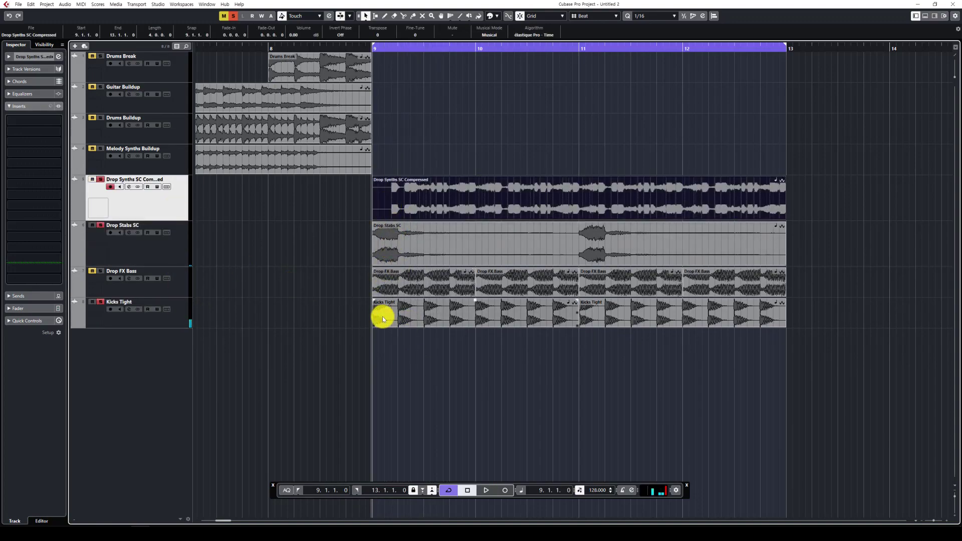
key("space")
right_click(390, 384)
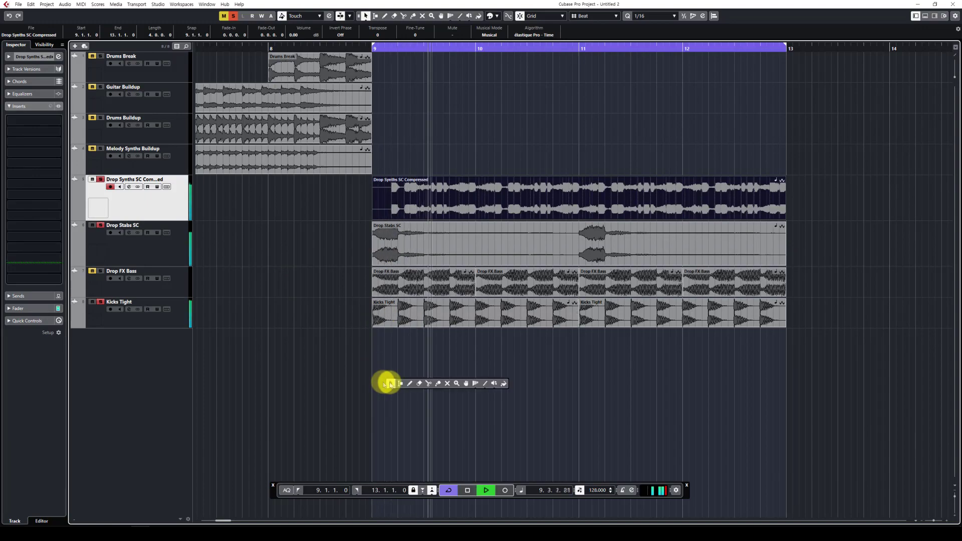
left_click(366, 377)
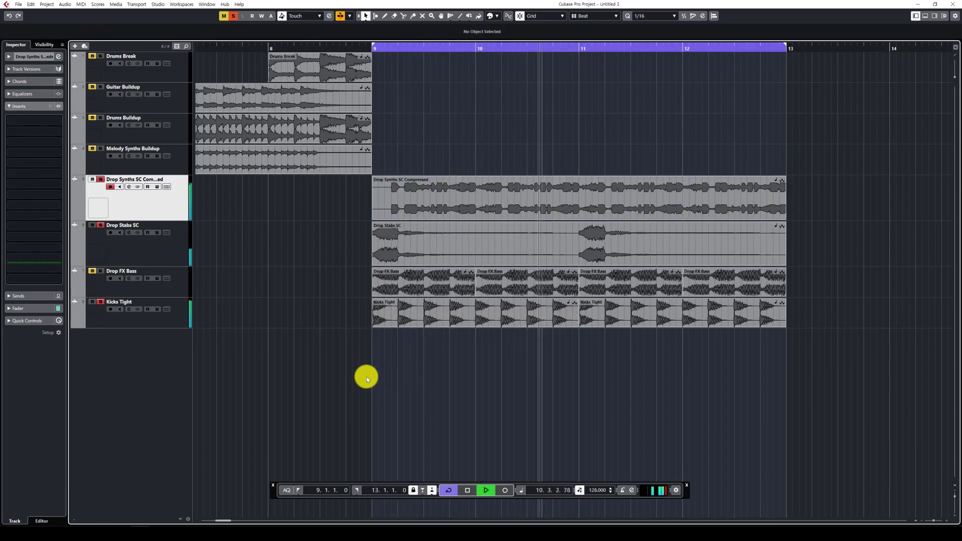
key("space")
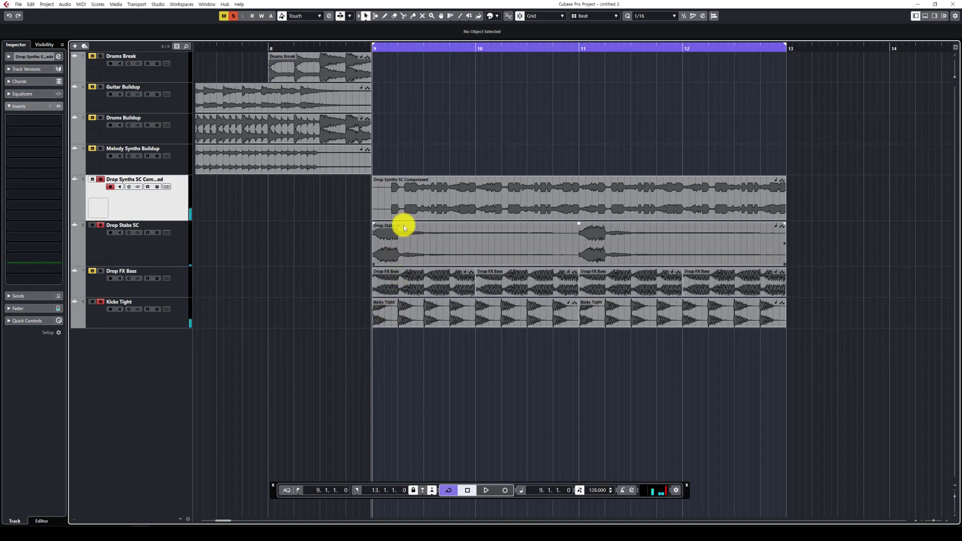
Shrink the Drop Synths SC Compressed and Drop Stabs SC tracks to the same height as the other tracks
left_click(385, 240)
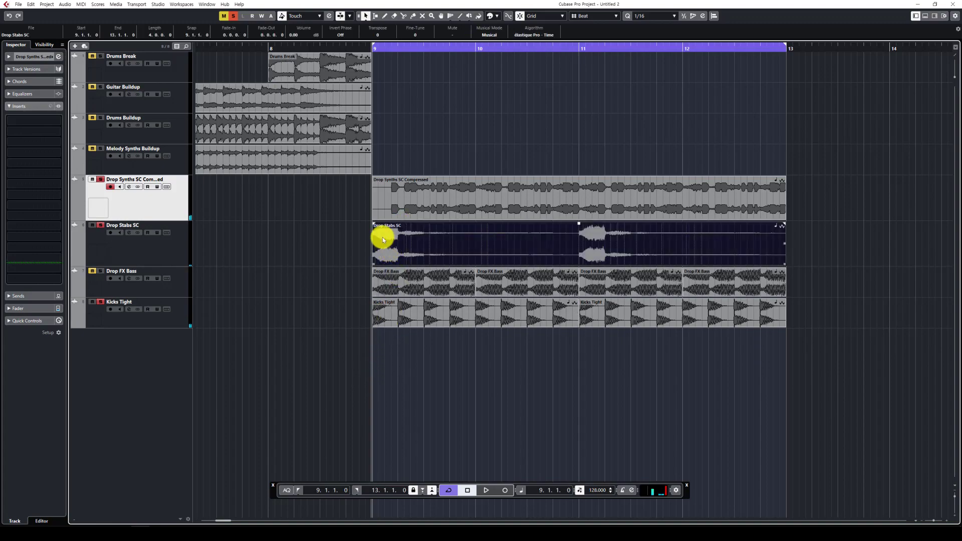
left_click(401, 206)
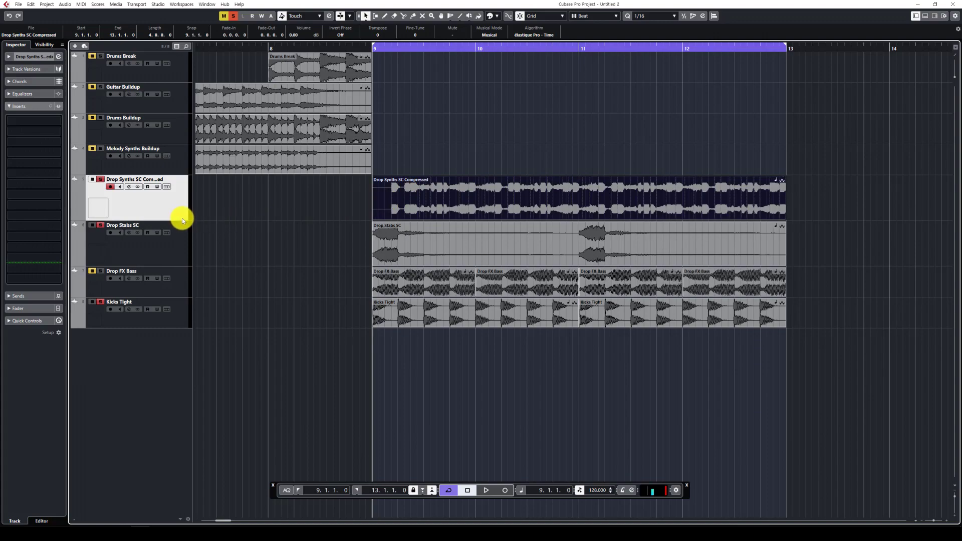
left_click(180, 232)
left_click_drag(180, 247, 180, 237)
left_click(332, 342)
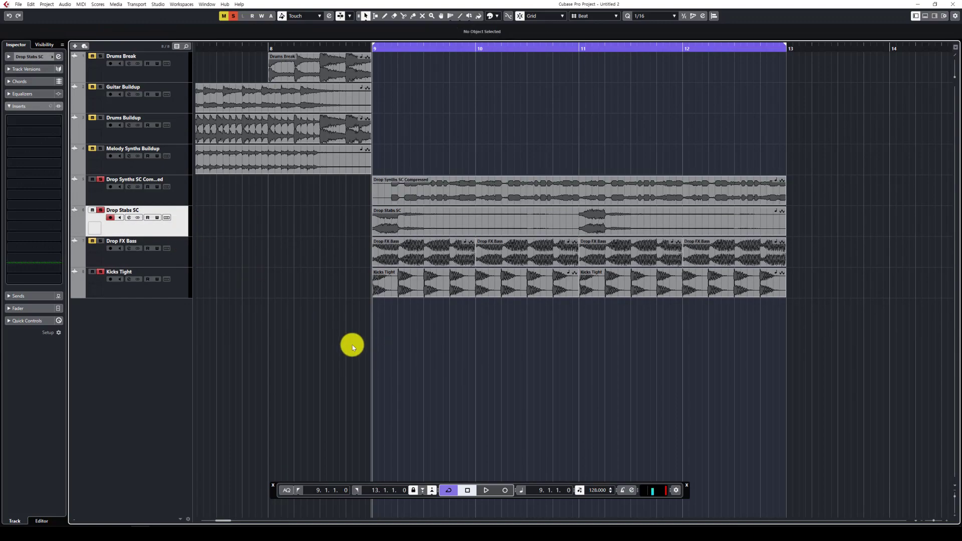
Play the three soloed drop tracks, then solo Drop FX Bass with Kicks Tight in place of the synths and stabs
key("space")
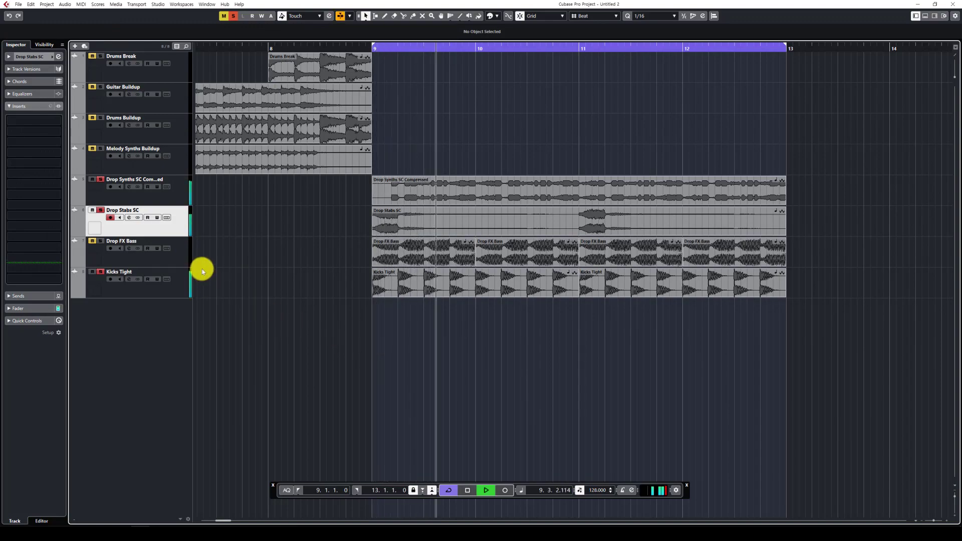
left_click(188, 260)
key("s")
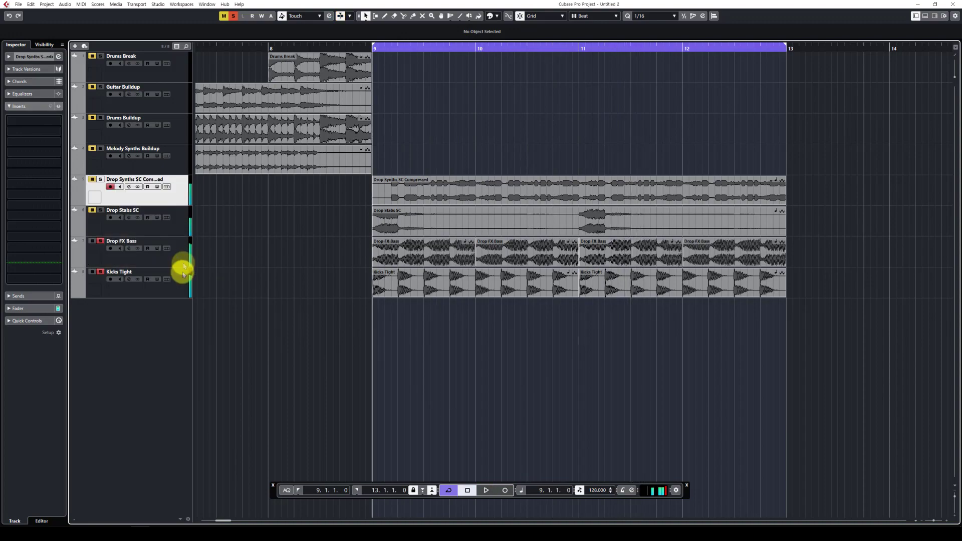
Unsolo the Kicks Tight track, leaving only Drop FX Bass soloed, and play the loop
key("Down")
key("Down")
key("Down")
key("s")
key("space")
Split the first Drop FX Bass event at beats 9.2, 9.3 and 9.4 into four one-beat pieces
left_click(389, 256)
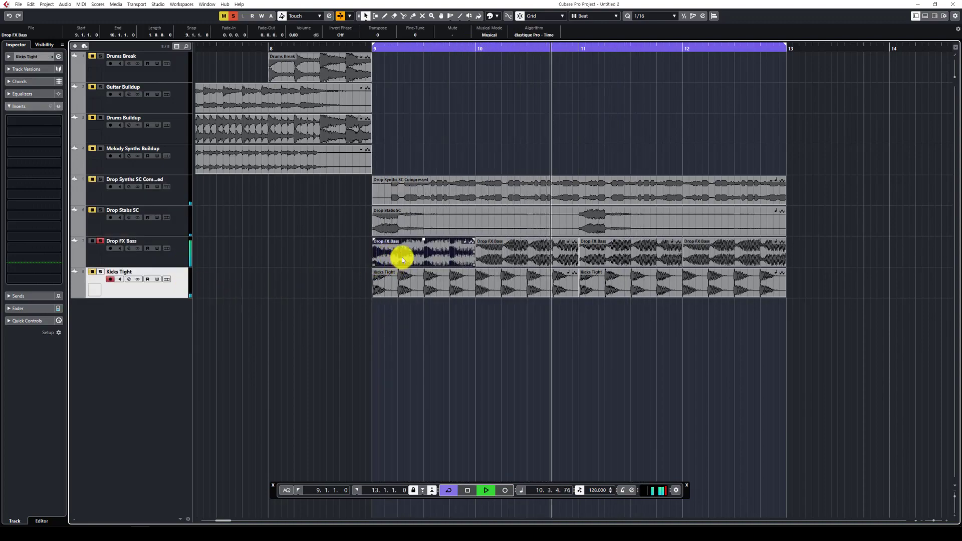
key("space")
left_click(401, 257, "alt")
left_click(425, 256, "alt")
left_click(449, 256, "alt")
key("h")
key("h")
key("h")
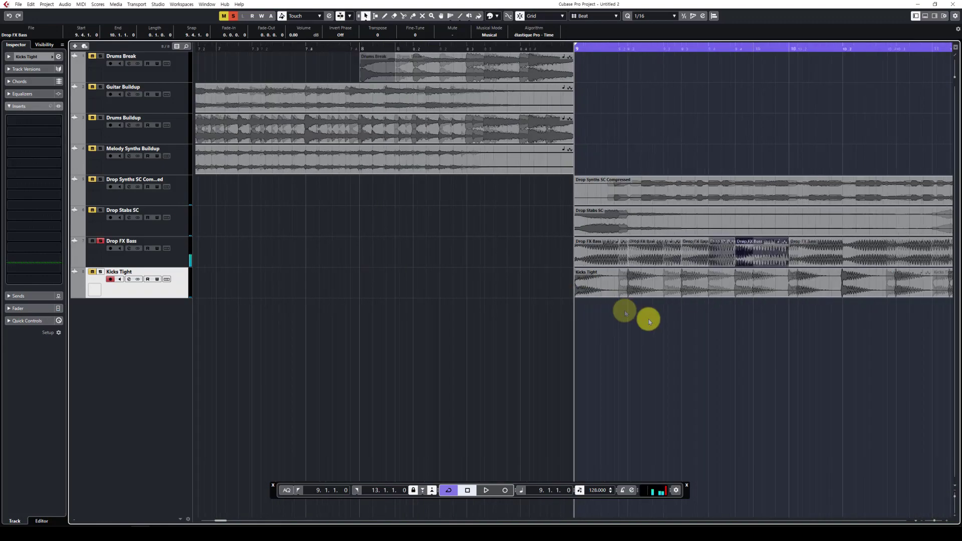
key("h")
Select the four one-beat Drop FX Bass pieces, add a fade-in to all of them, and play the result
left_click_drag(464, 254, 675, 256)
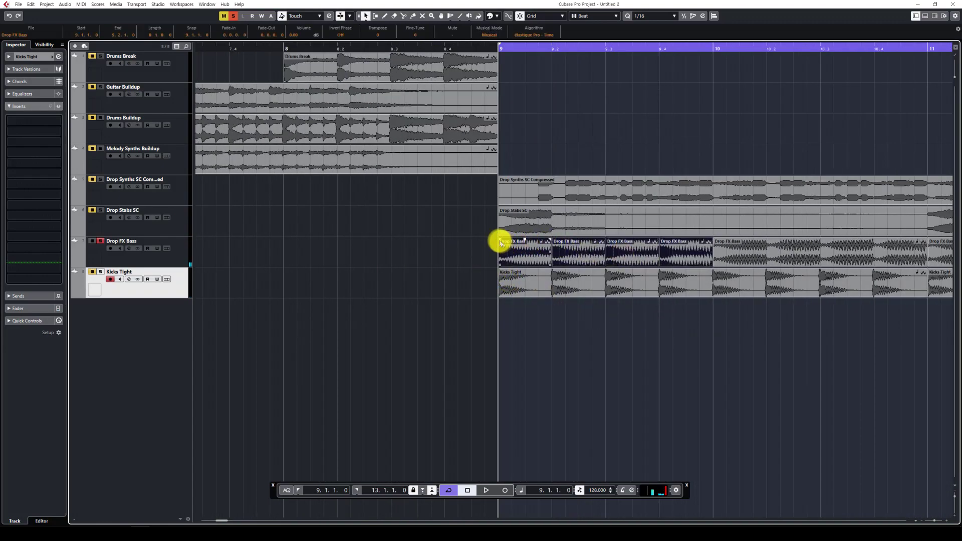
left_click_drag(504, 242, 521, 242)
key("space")
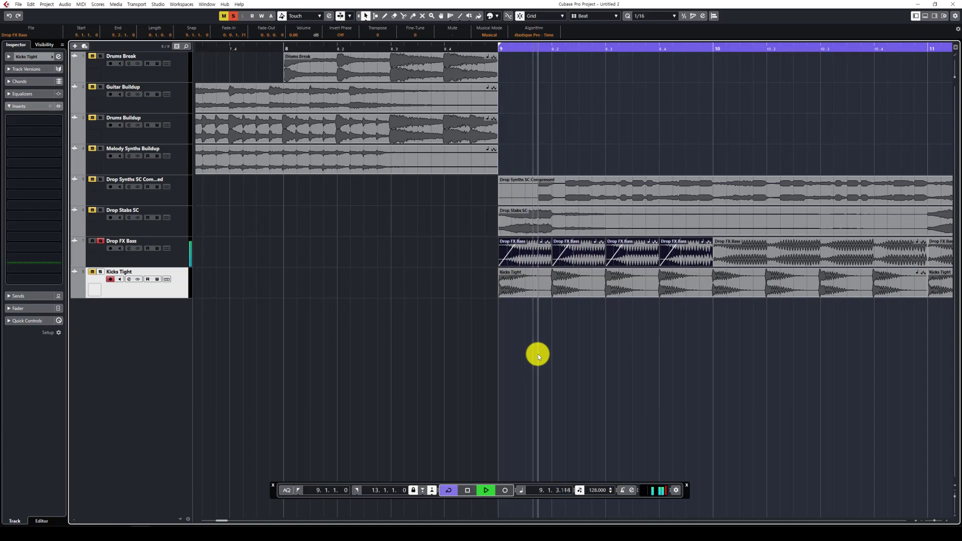
key("space")
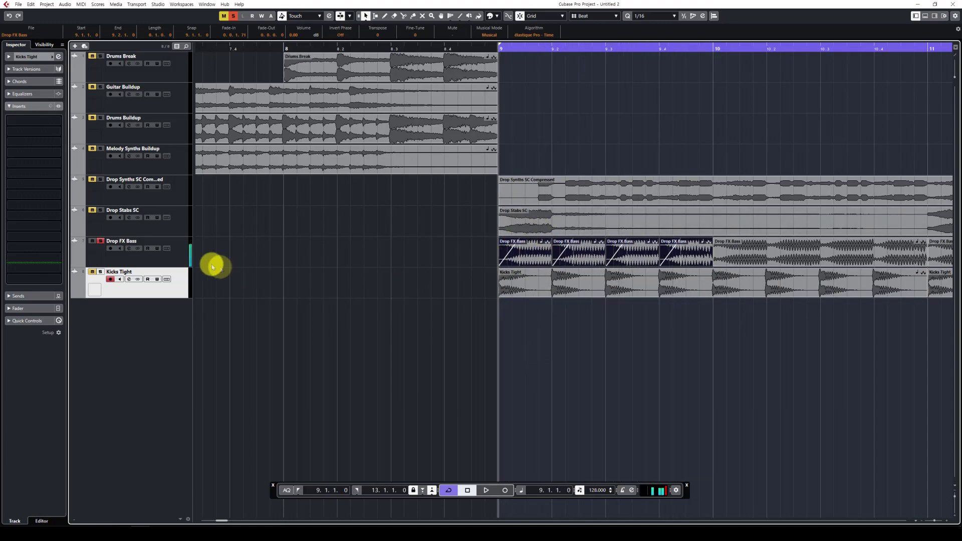
Enlarge the Drop FX Bass track, lengthen the four pieces' fade-ins to about 0.0.2.28, and play the loop
left_click(184, 264)
left_click_drag(183, 265, 183, 349)
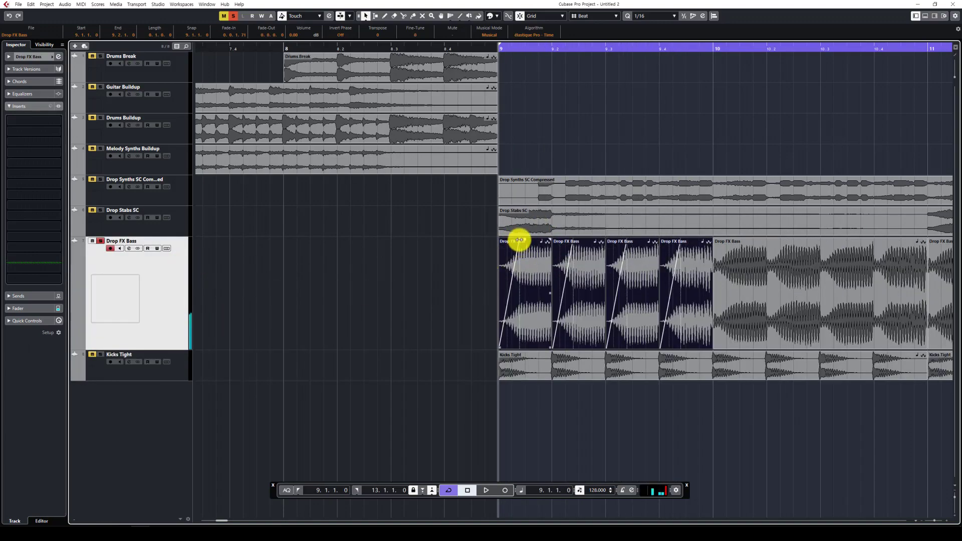
left_click_drag(526, 240, 530, 241)
key("space")
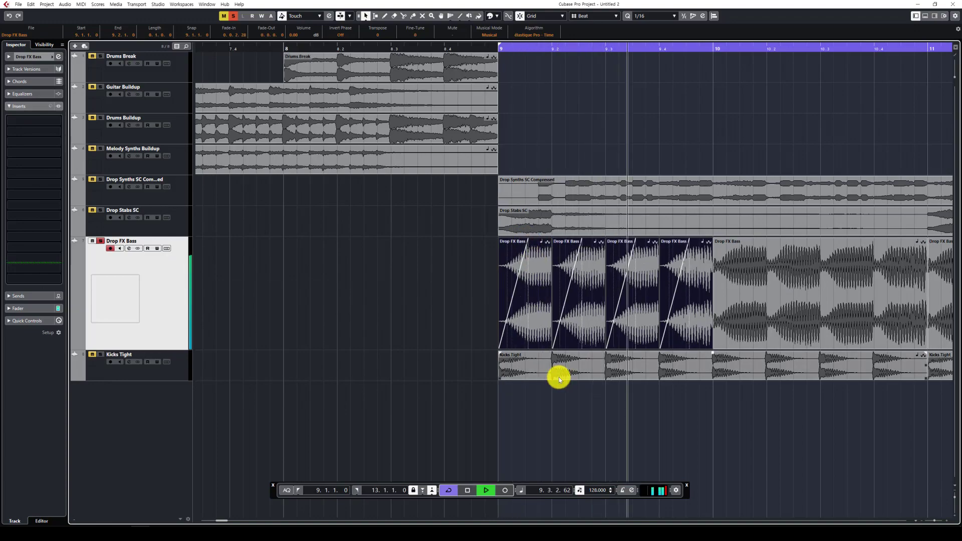
Replace the Drop FX Bass events from bar 11 onward with a duplicate of the bars 9 and 10 events, and play the loop
key("g")
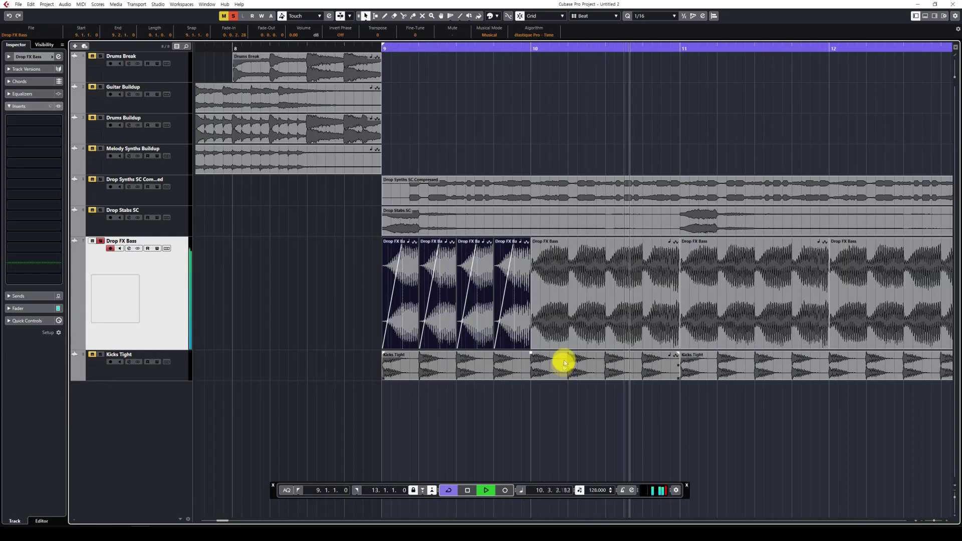
key("g")
key("space")
left_click(693, 304)
key("Delete")
key("Delete")
left_click_drag(744, 303, 515, 292)
key("ctrl+d")
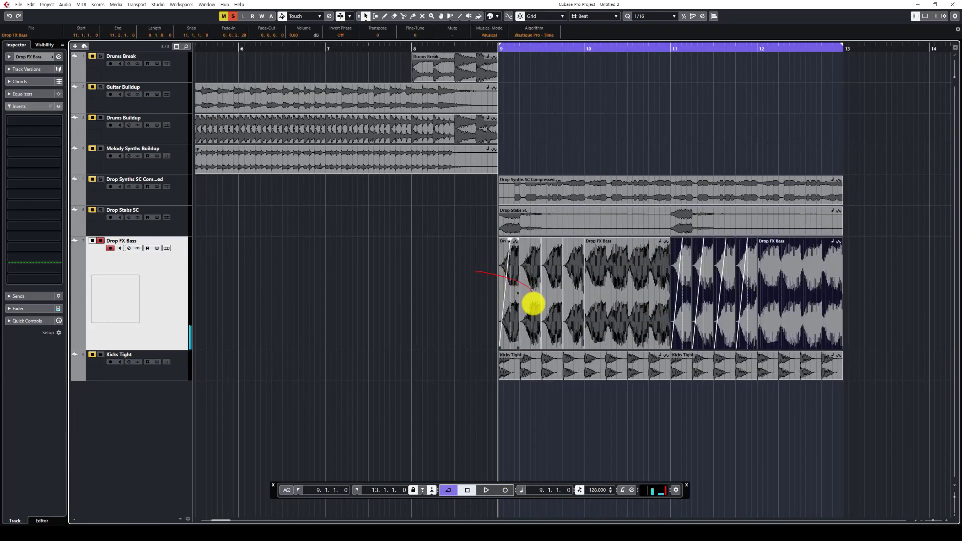
key("space")
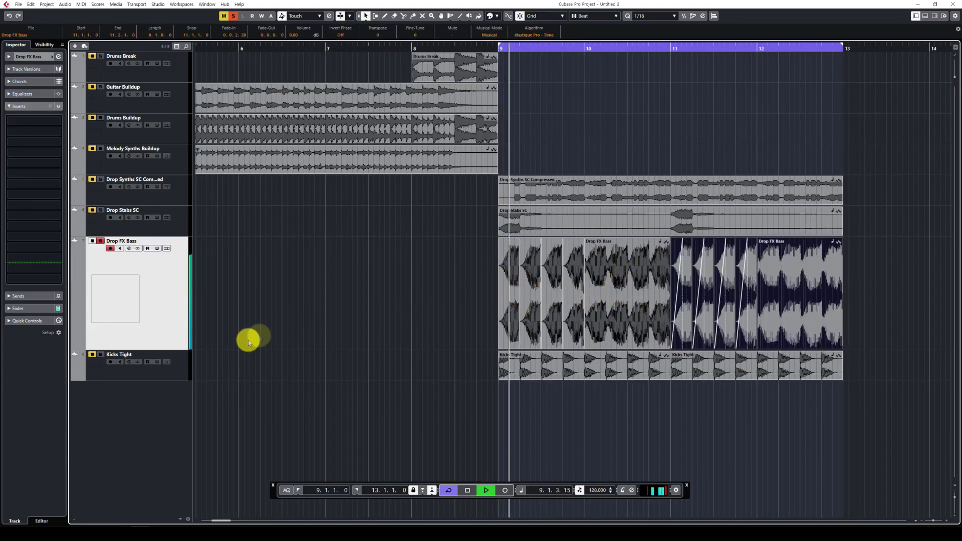
Solo Kicks Tight together with Drop FX Bass, give both tracks the same height, and play the loop
left_click(188, 370)
key("space")
left_click(181, 343, "ctrl")
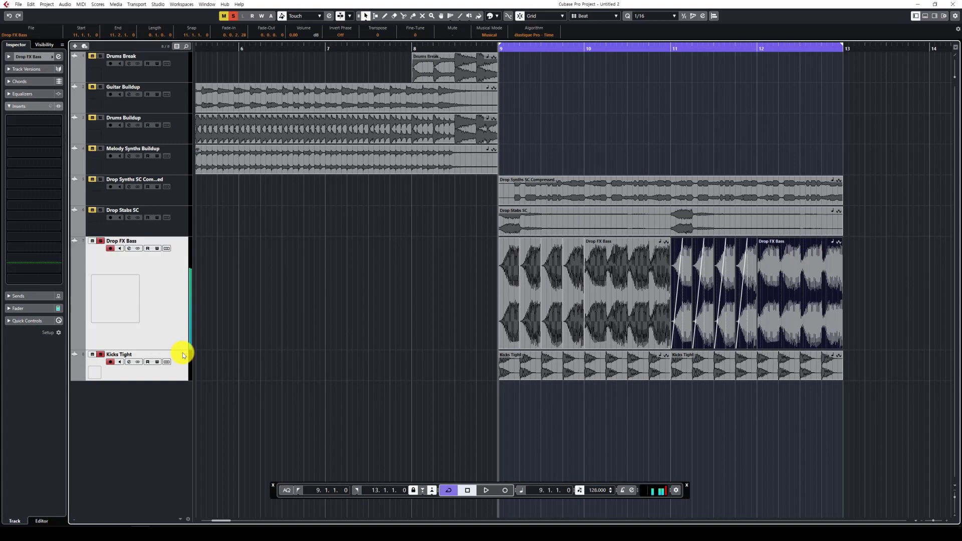
left_click_drag(189, 331, 188, 283)
key("space")
right_click(432, 354)
left_click(432, 354)
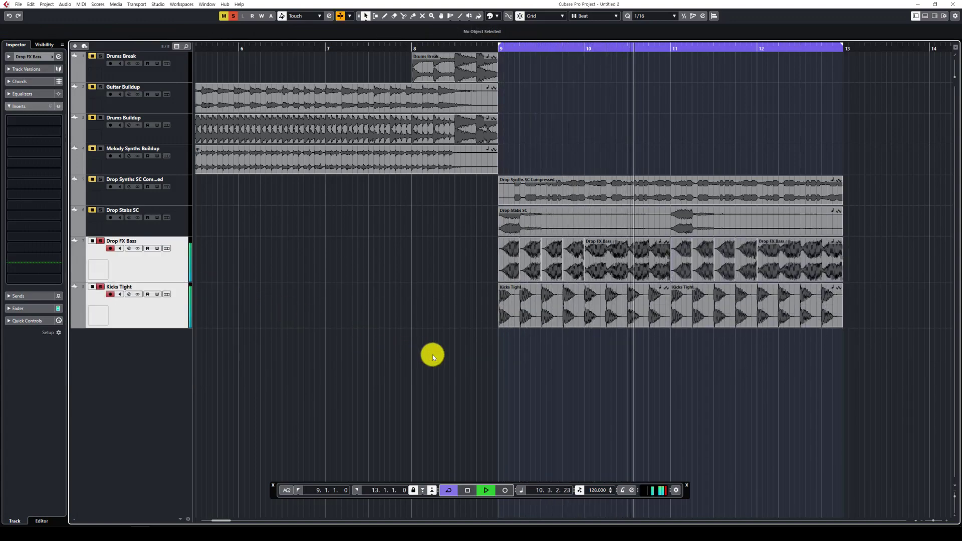
right_click(432, 354)
left_click(417, 354)
right_click(419, 355)
left_click(418, 355)
key("space")
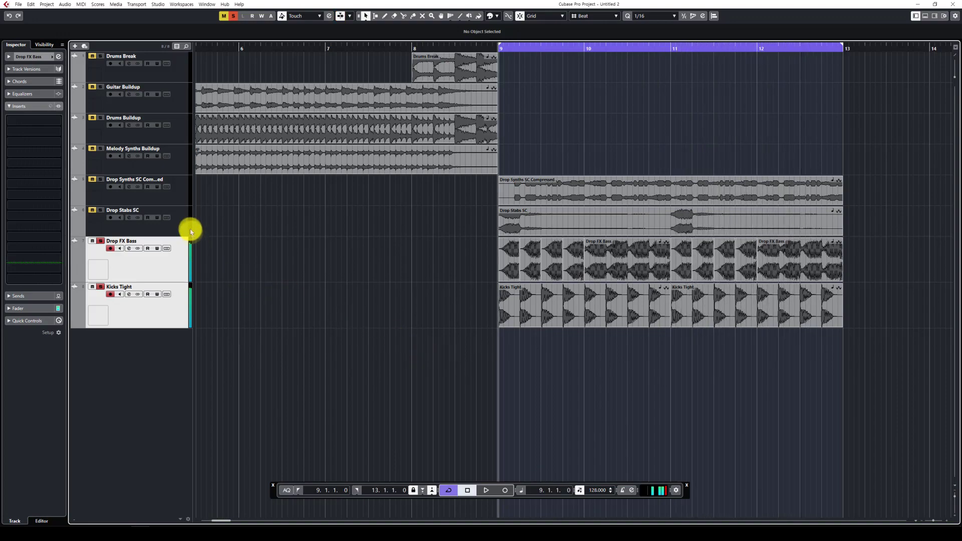
Solo Drop Stabs SC and play it, adding Drop Synths SC Compressed to the solo for a second playback
left_click(180, 229)
key("space")
key("space")
left_click(182, 199)
key("s")
key("space")
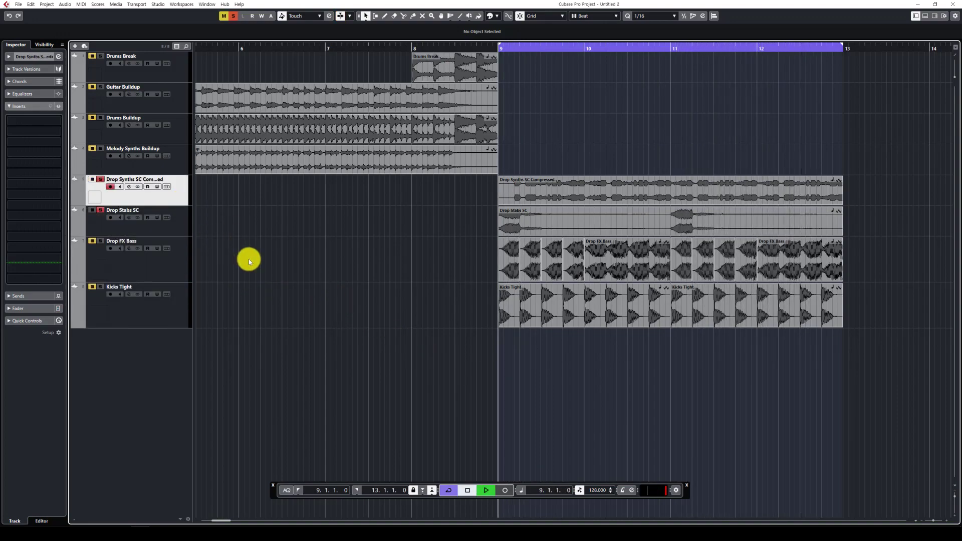
key("space")
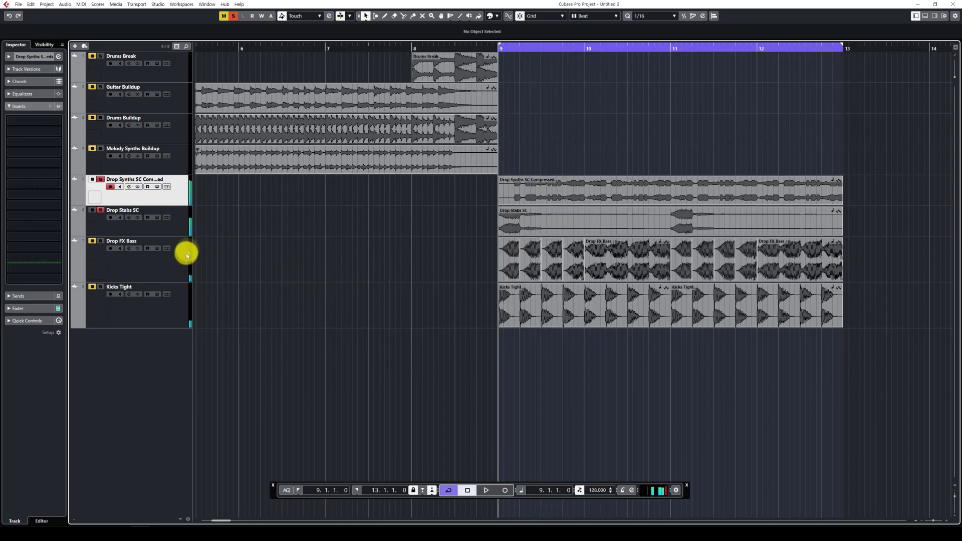
Move the Kicks Tight track directly below Drop Stabs SC, solo it with the two synth tracks, and play the loop
left_click(171, 301)
key("s")
left_click_drag(171, 301, 183, 213)
left_click(183, 203, "shift")
key("space")
key("space")
Split the Drop Stabs SC event at bars 10 and 11 and delete the piece between them
key("h")
key("h")
key("h")
key("3")
left_click(571, 237)
left_click(718, 232)
key("1")
left_click(698, 236)
key("Delete")
Shorten the first Drop Stabs SC event to end at beat 9.4, duplicate it directly after, and play the result
left_click(536, 244)
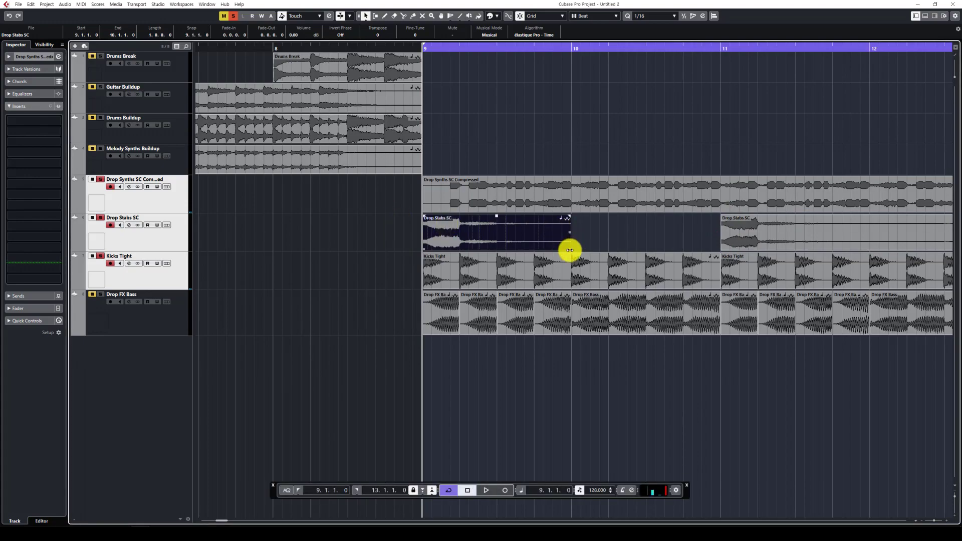
left_click_drag(570, 250, 534, 251)
key("ctrl+d")
key("space")
left_click(550, 392)
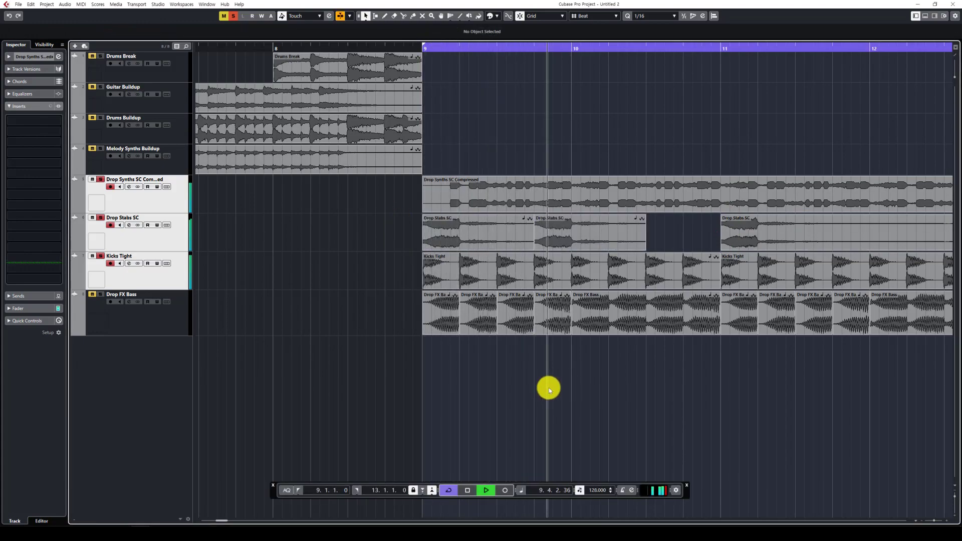
key("space")
Trim the second Drop Stabs SC event to end at bar 10, place another copy from bar 10 to bar 11, and play them
key("ctrl+d")
left_click_drag(644, 248, 706, 245)
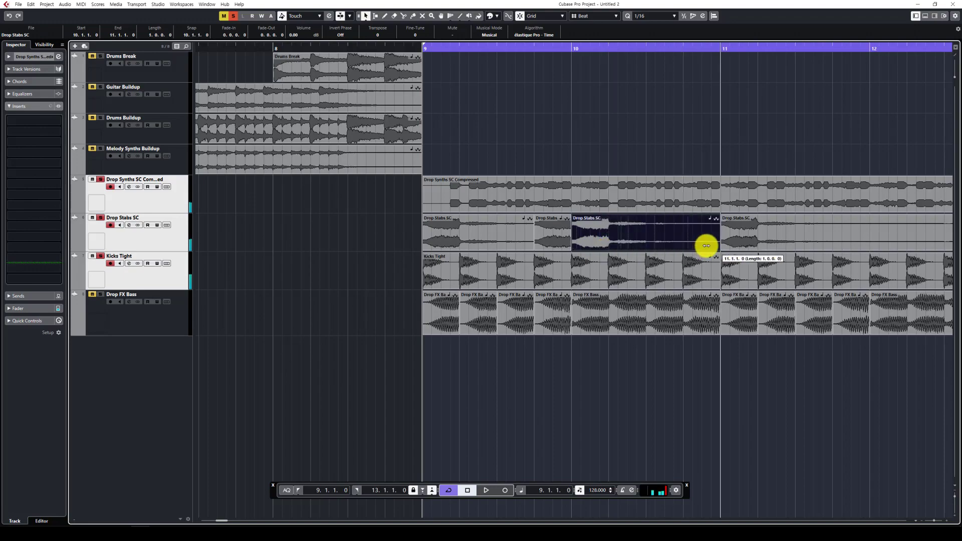
left_click(558, 244)
key("space")
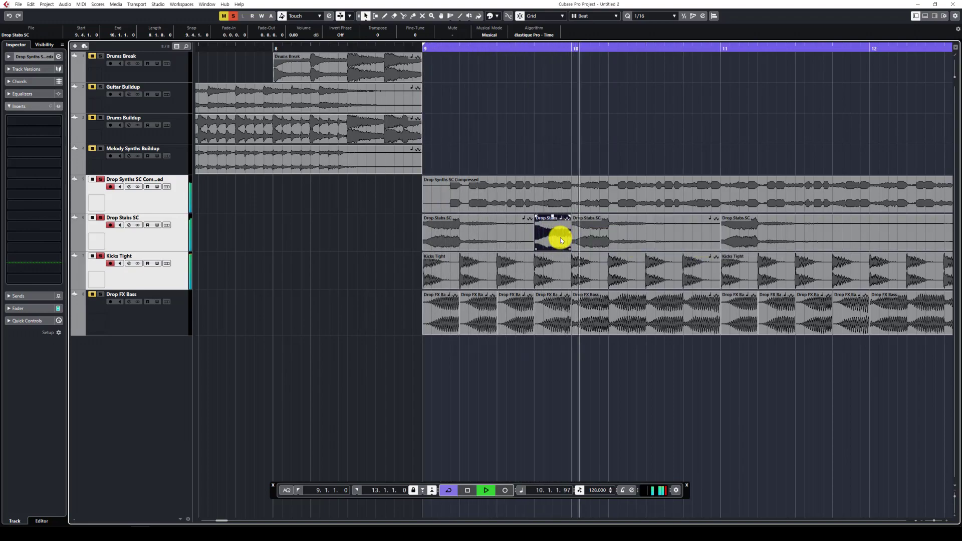
key("space")
Set the grid type to Use Quantize, shorten the Drop Stabs SC piece at 9.4 to 0.0.1.0, and duplicate it to 9.4.2 and 9.4.3
key("h")
left_click(595, 15)
left_click(633, 41)
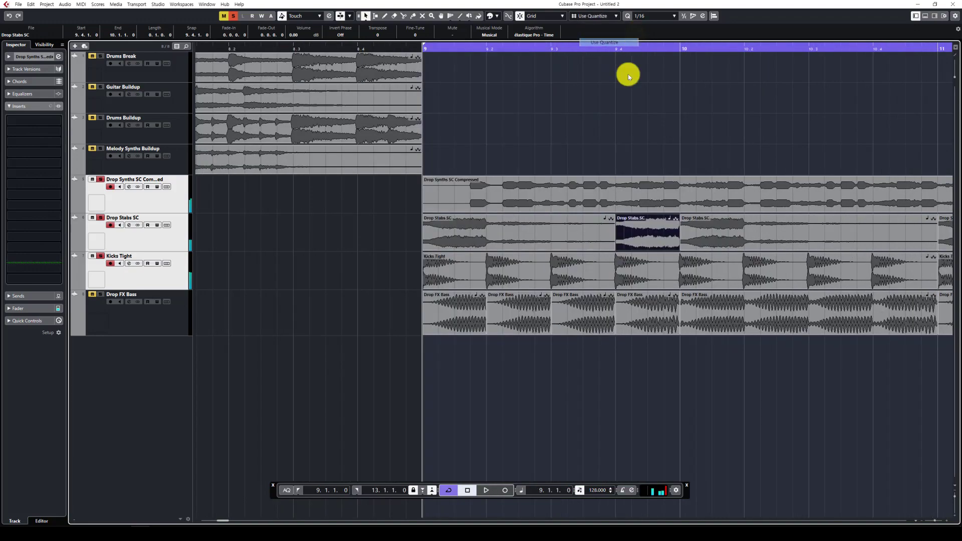
left_click_drag(676, 248, 635, 246)
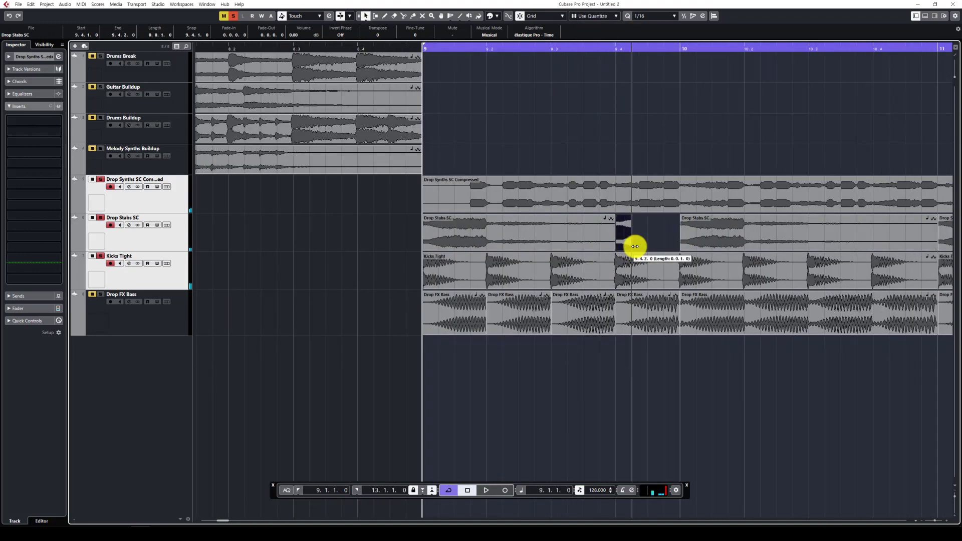
key("ctrl+d")
Solo only Drop Stabs SC, extend the slice at 9.4.3 to end at bar 10, and play from beat 9.4
key("n")
key("space")
key("space")
key("space")
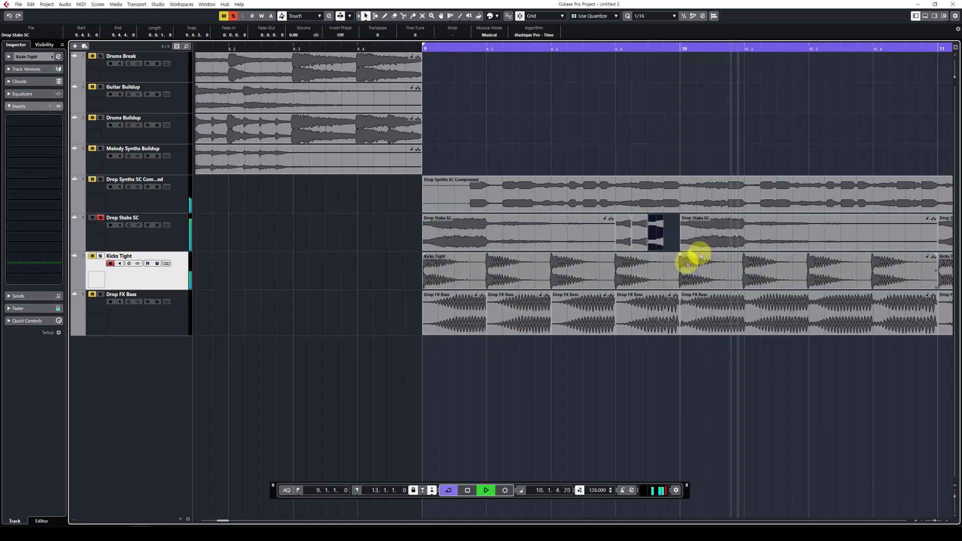
key("space")
key("space")
left_click_drag(664, 249, 681, 251)
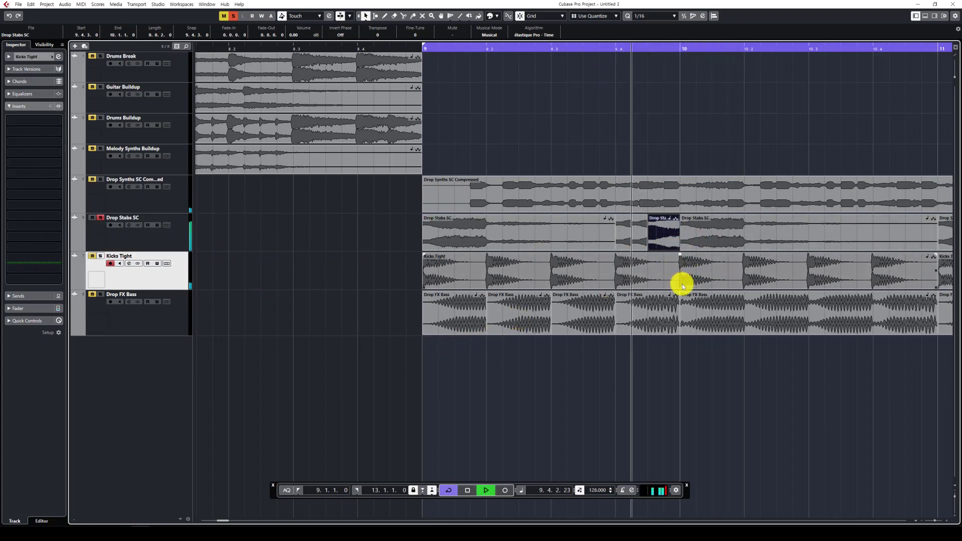
key("space")
key("space")
key("space")
Try reversing the Drop Stabs SC slice at 9.4.3 on its original track and play the result
left_click(64, 4)
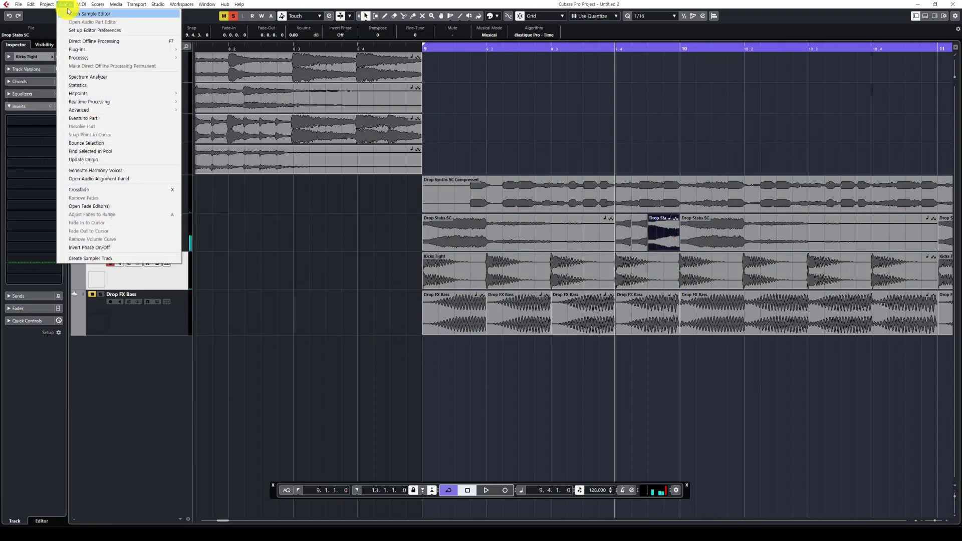
mouse_move(70, 6)
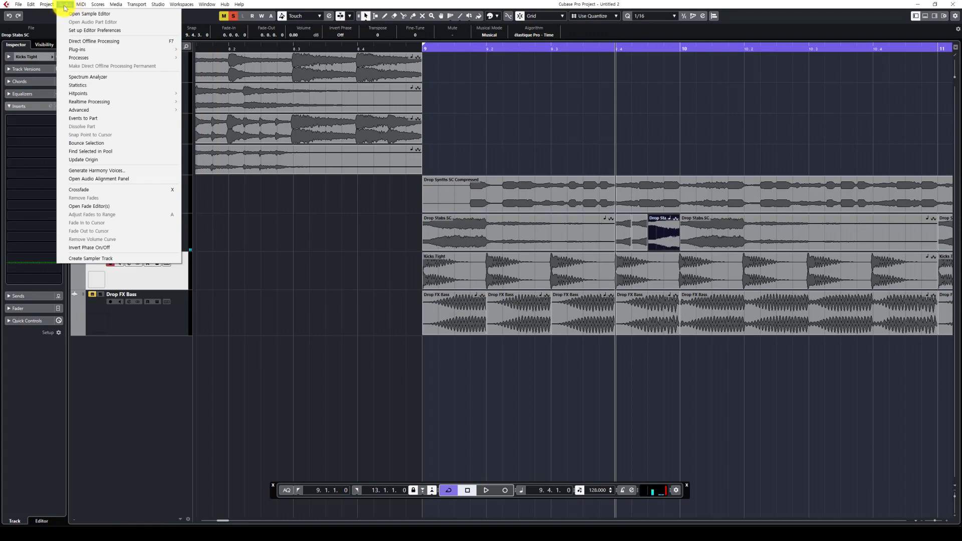
mouse_move(150, 58)
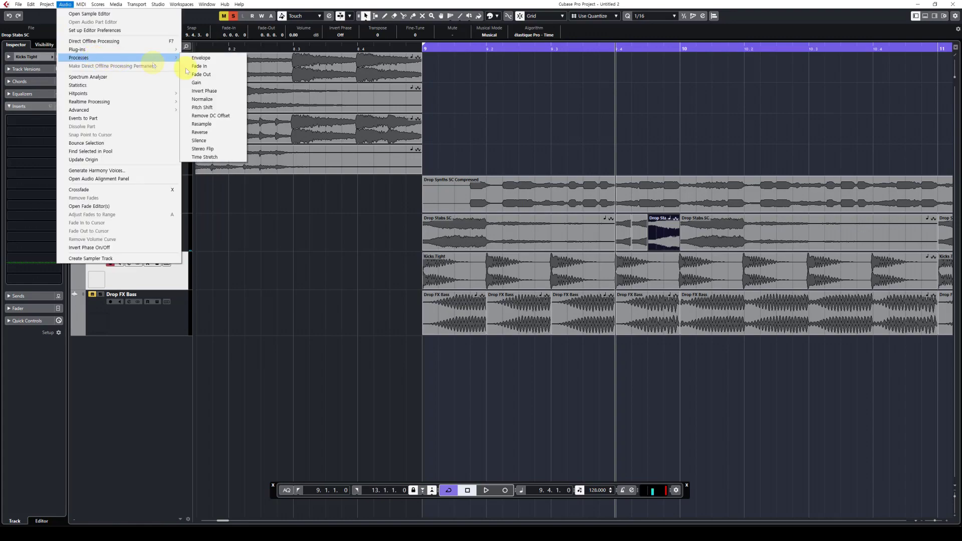
left_click(204, 132)
key("space")
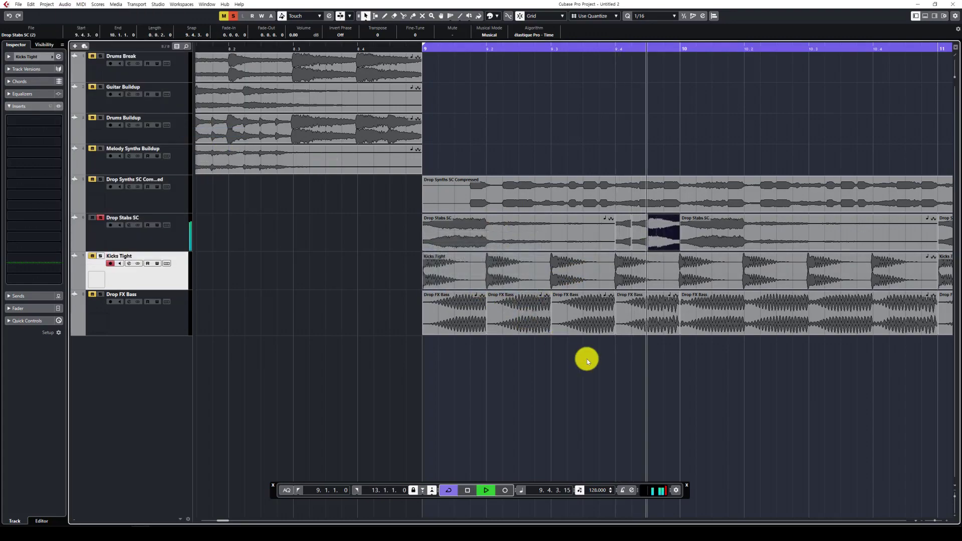
key("space")
key("space")
key("space")
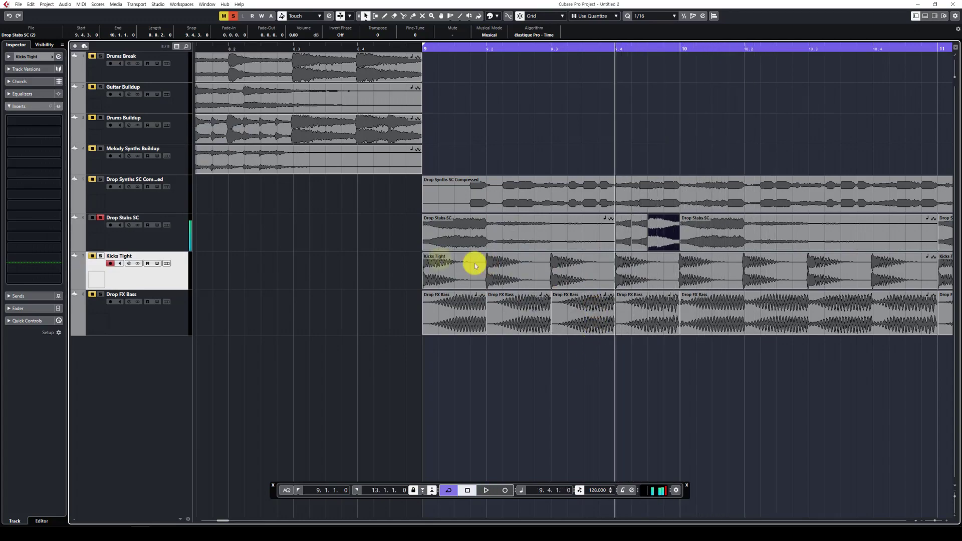
Duplicate the Drop Stabs SC track and, on the copy, delete the pieces before 9.4.3 and the event at bar 10
right_click(171, 249)
left_click(211, 257)
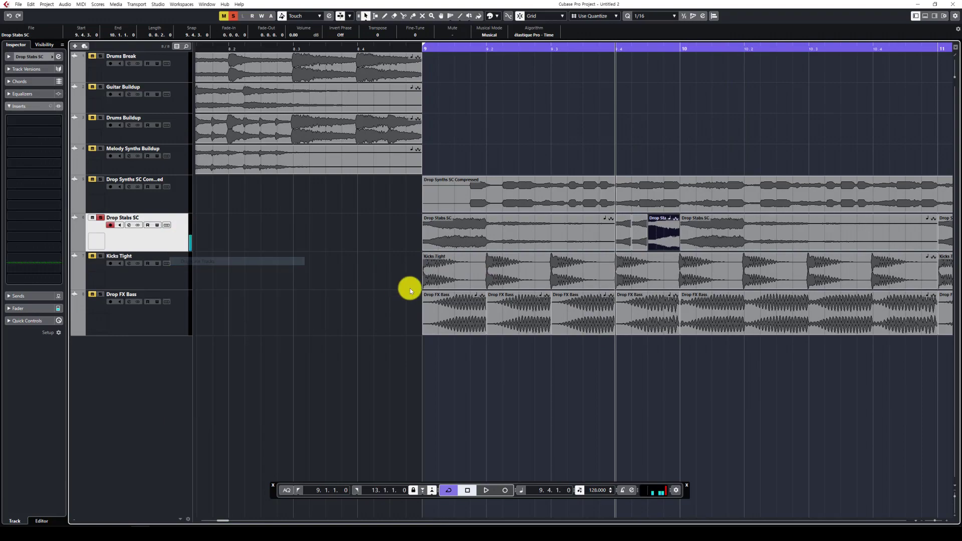
left_click_drag(629, 272, 646, 266)
key("Delete")
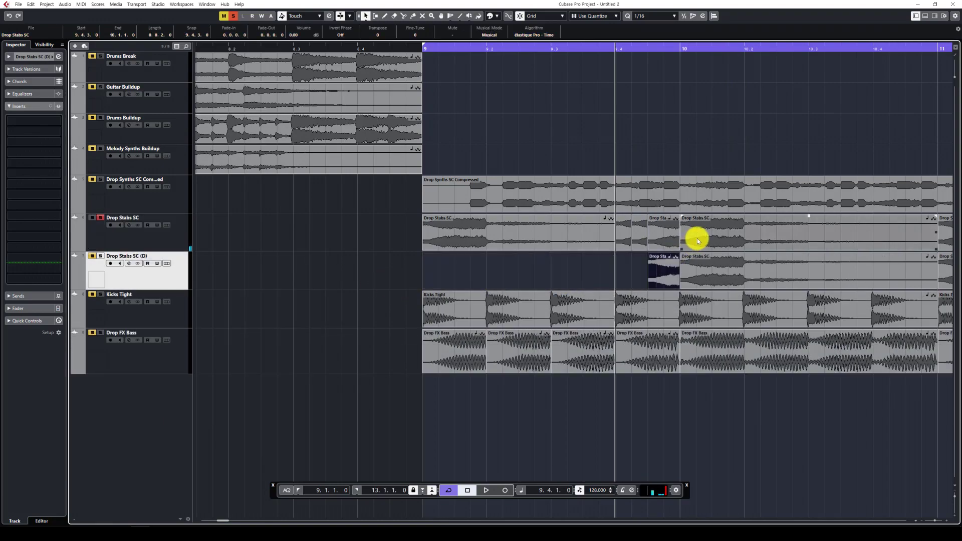
left_click_drag(697, 238, 706, 279)
key("ctrl+z")
key("Delete")
Reverse the slice at 9.4.3 on Drop Stabs SC (D), solo that track alongside Drop Stabs SC, and play both
left_click(665, 270)
left_click(64, 4)
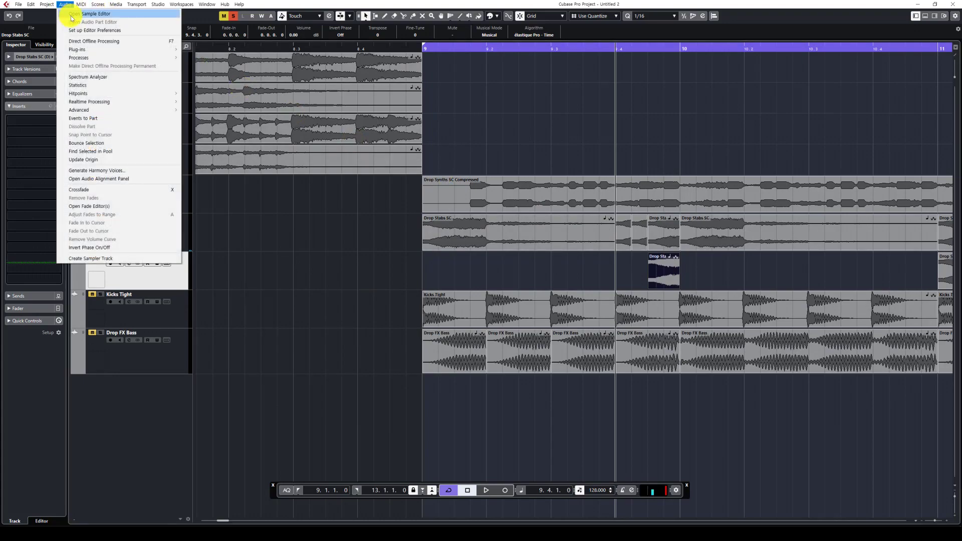
mouse_move(88, 58)
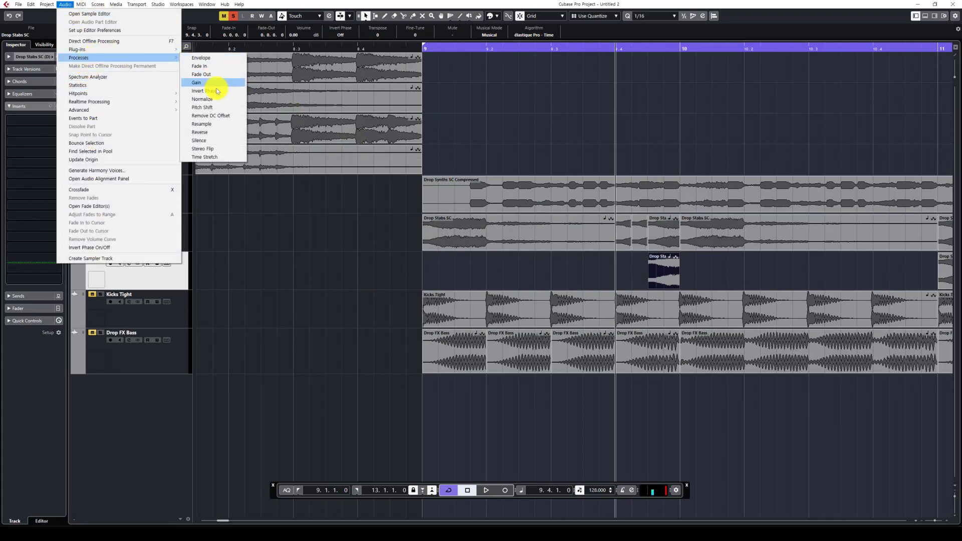
left_click(215, 103)
key("space")
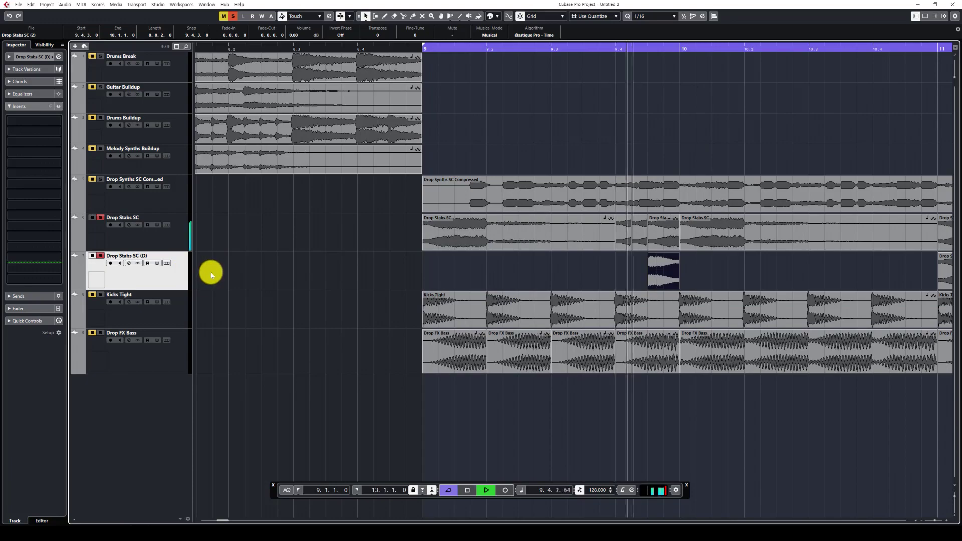
key("space")
key("space")
key("space")
key("space")
Lower the Drop Stabs SC (D) channel level to about -16.6 in the MixConsole while playing the passage
key("F3")
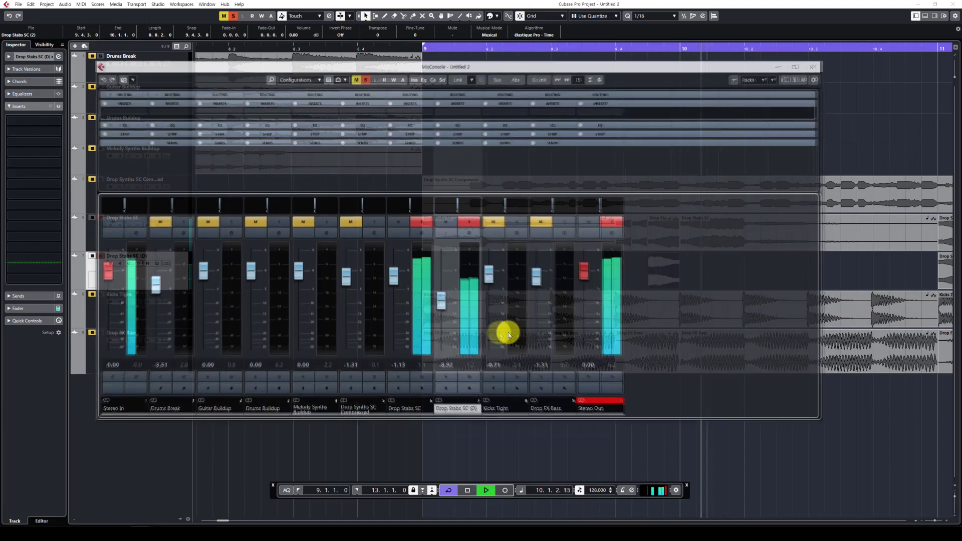
key("space")
key("space")
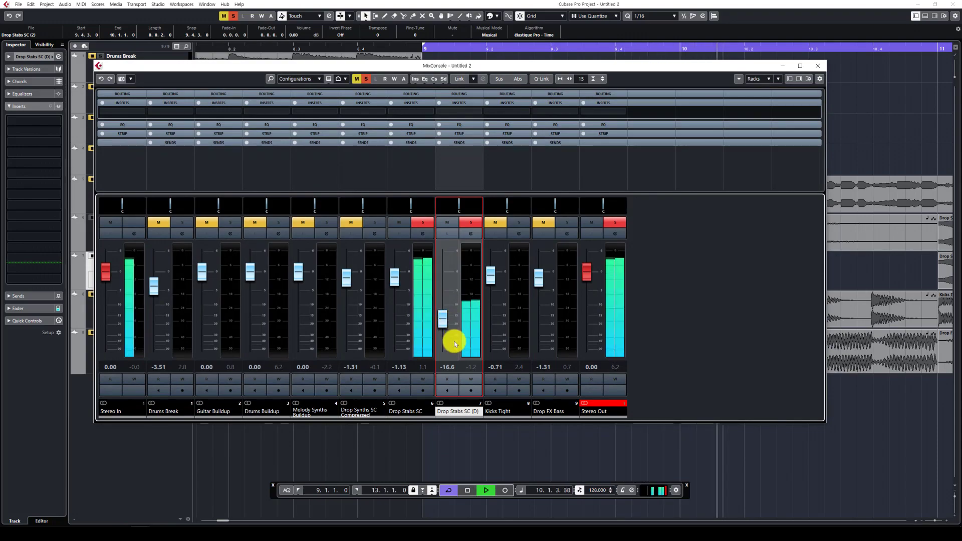
key("space")
key("F3")
Solo Kicks Tight and Drop FX Bass alongside both Drop Stabs tracks, and play the loop from bar 9
left_click(175, 310)
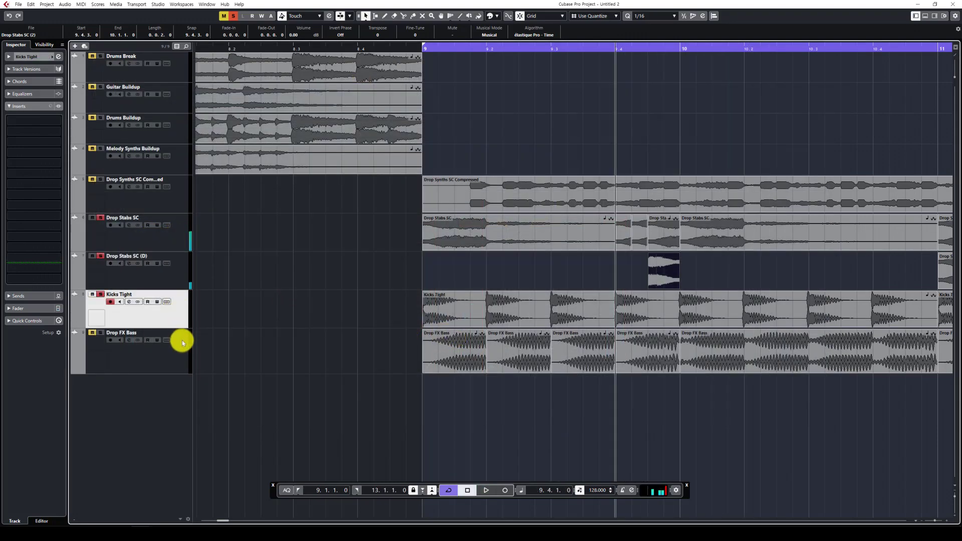
left_click(181, 345)
key("KP_1")
key("space")
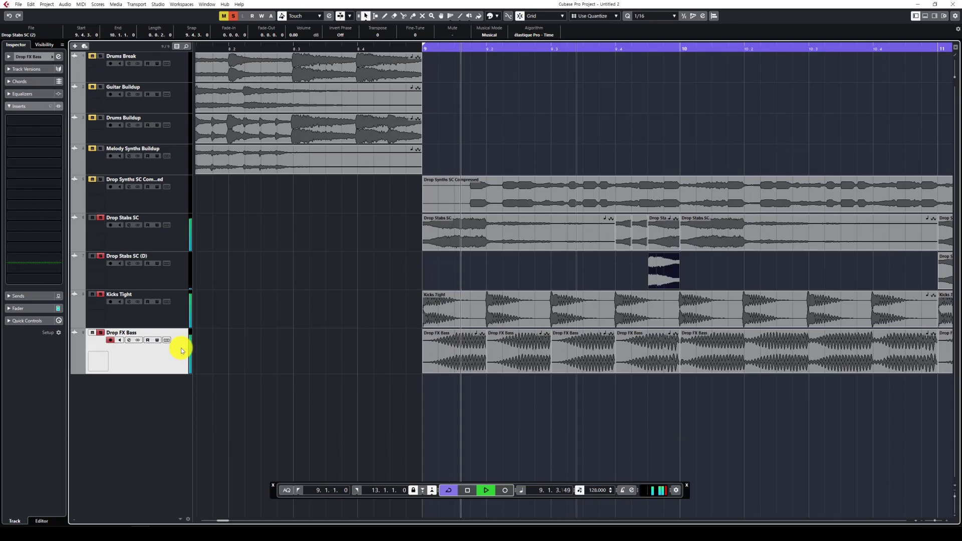
key("g")
key("g")
scroll(326, 326, "right", 1)
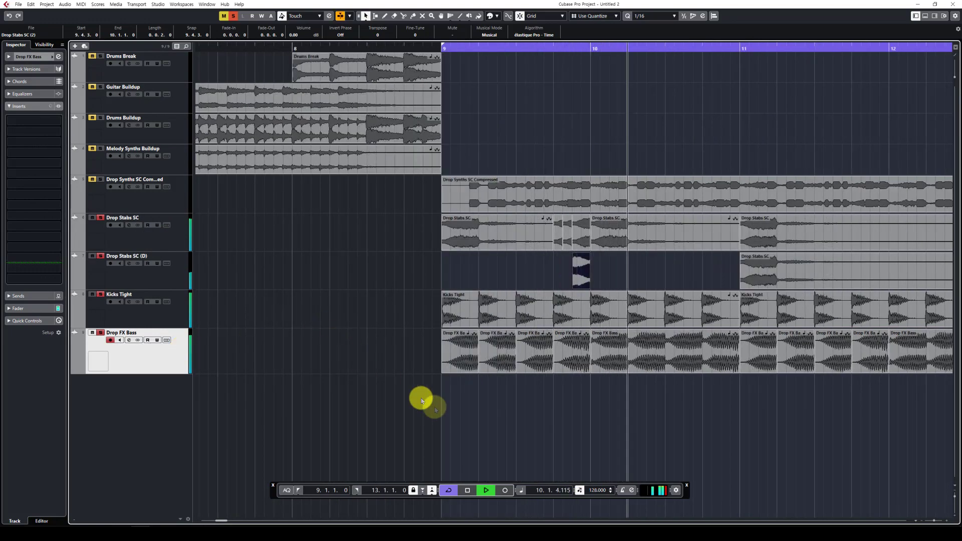
scroll(486, 431, "right", 1)
left_click(489, 430)
key("g")
key("g")
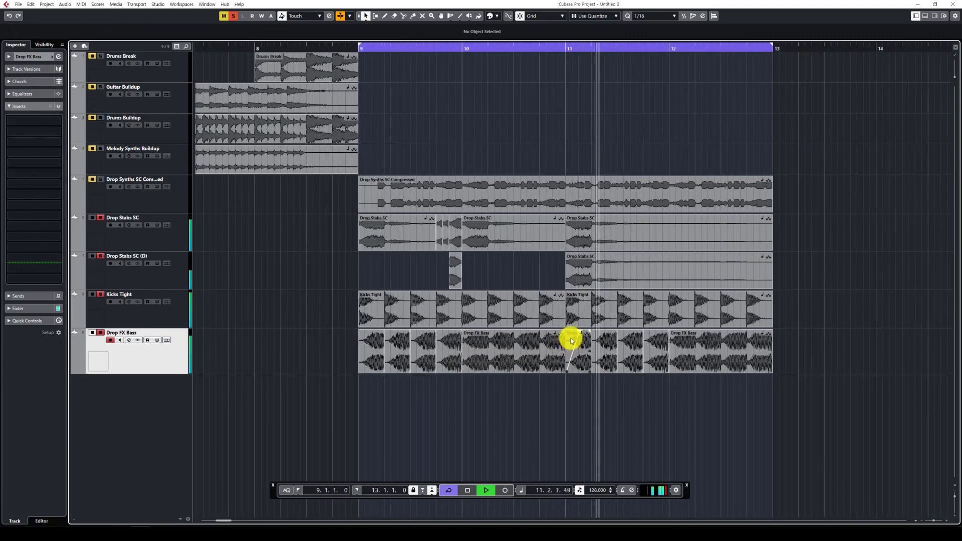
key("h")
key("h")
key("space")
left_click(615, 243)
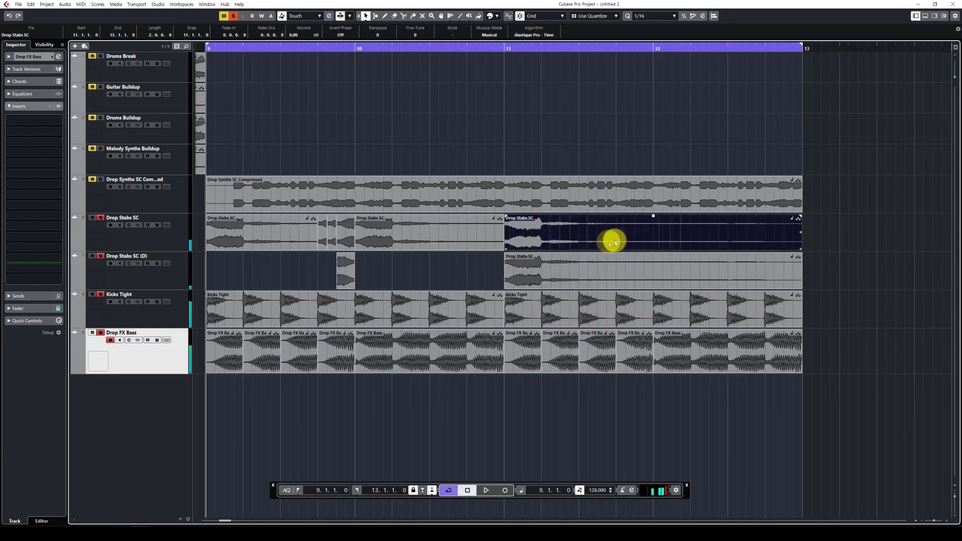
left_click(321, 241)
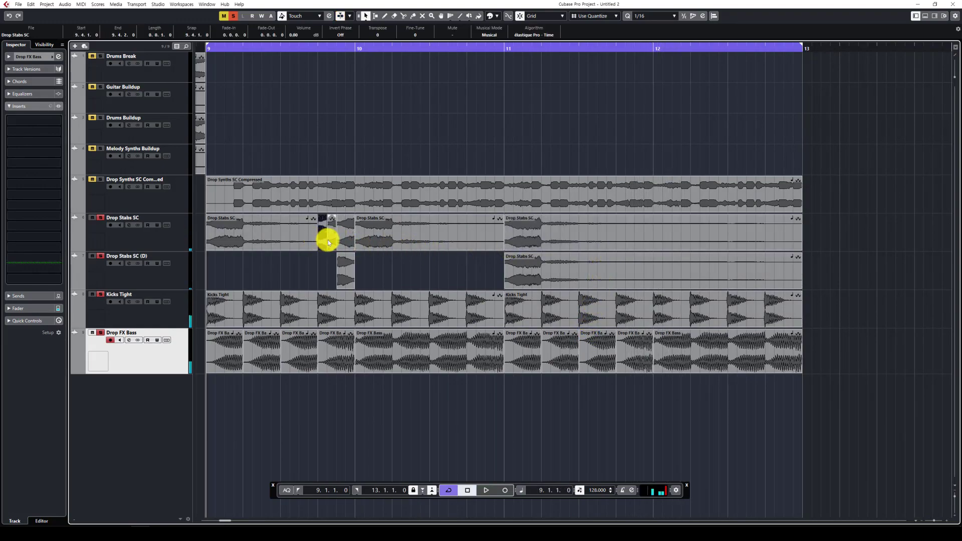
left_click(344, 240)
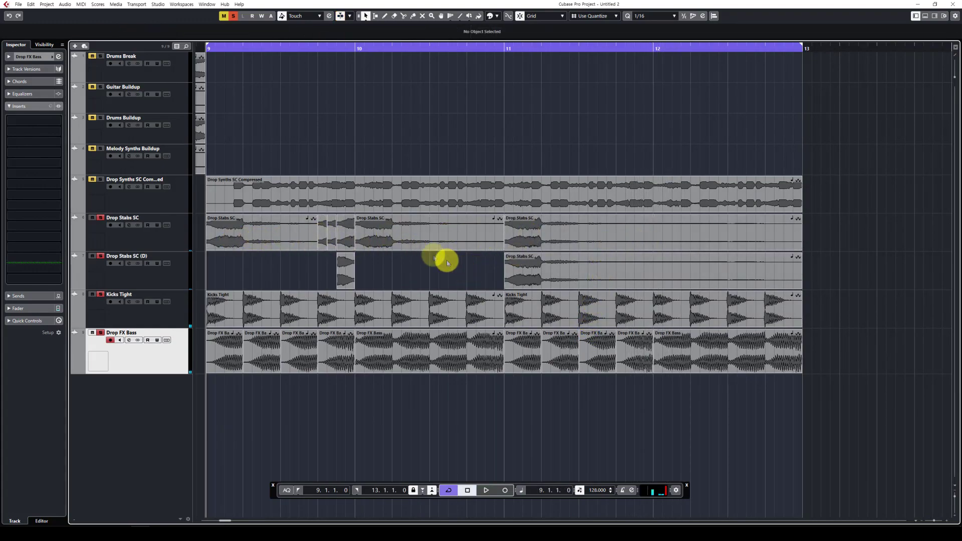
Solo the Drop Synths SC Compressed track alongside the other drop tracks and play the loop from bar 9
left_click(549, 236)
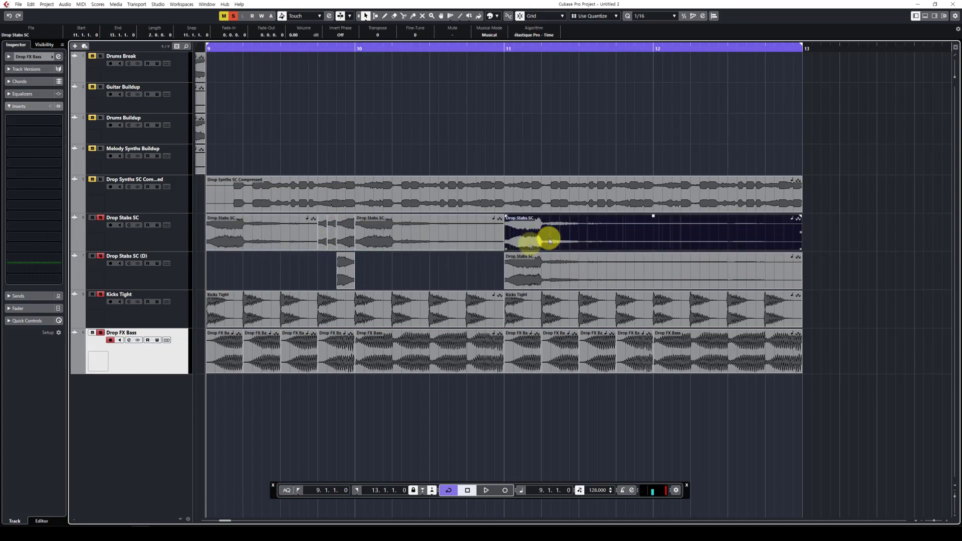
left_click(471, 245)
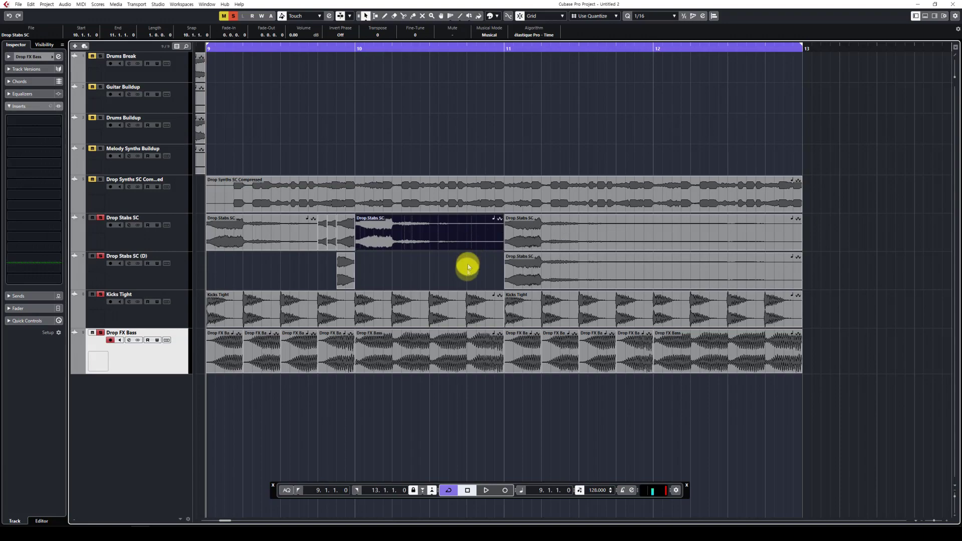
key("space")
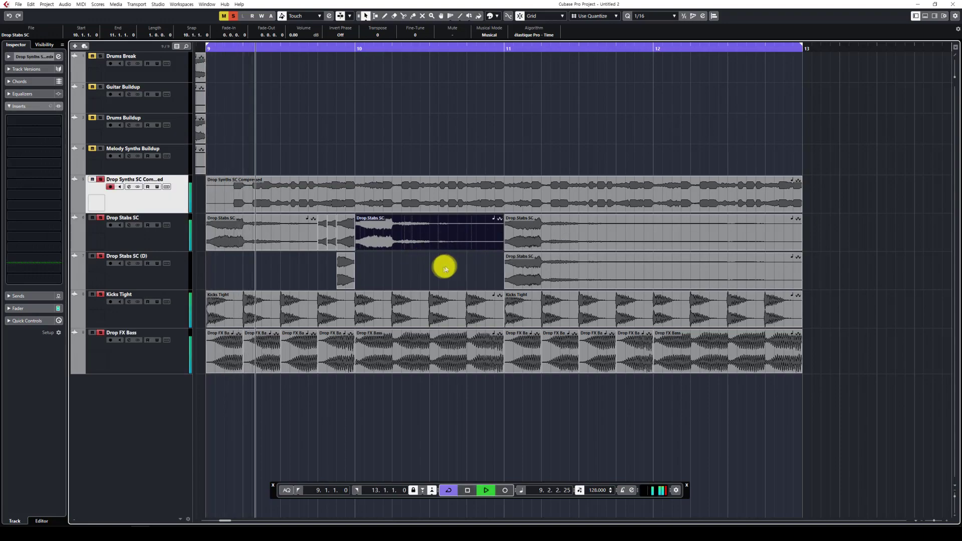
left_click(446, 267)
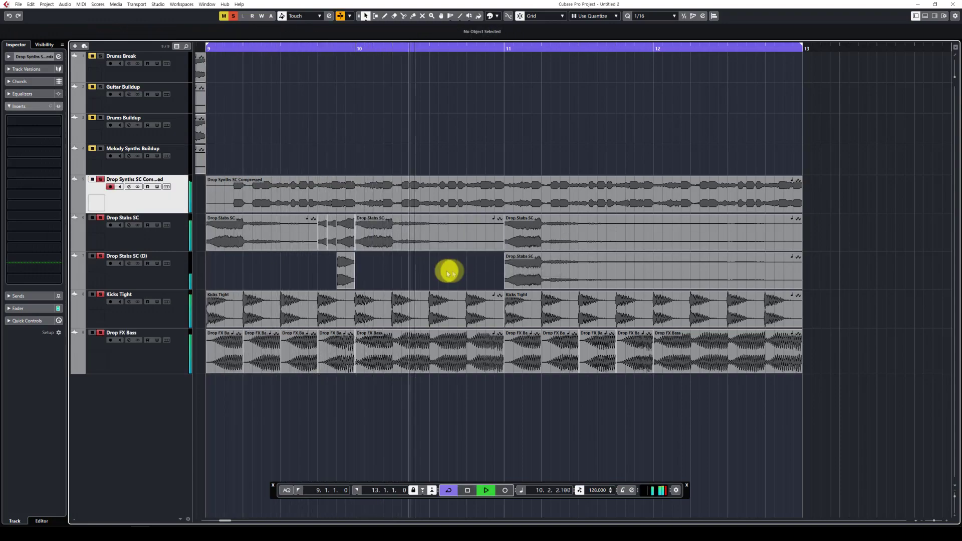
key("space")
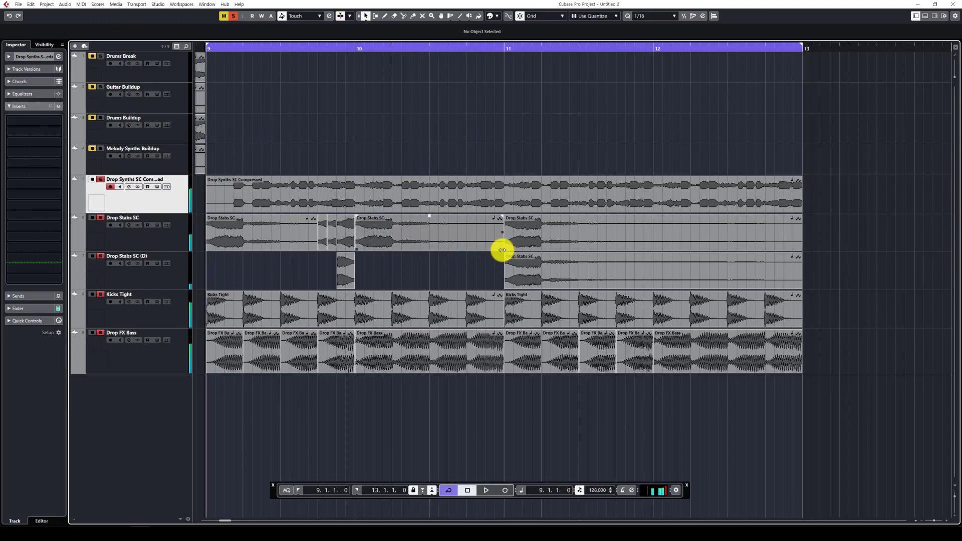
Trim the bar 10 stab on Drop Stabs SC to end at 10.4.1, fill that beat with a copied stab, and play the loop
left_click_drag(502, 250, 467, 247)
left_click_drag(377, 242, 487, 248)
left_click_drag(578, 249, 505, 247)
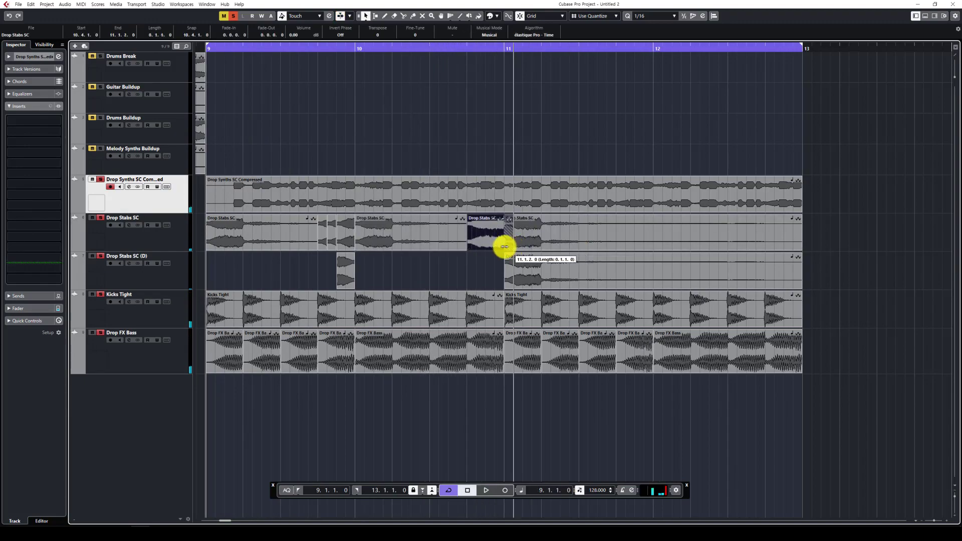
left_click(472, 267)
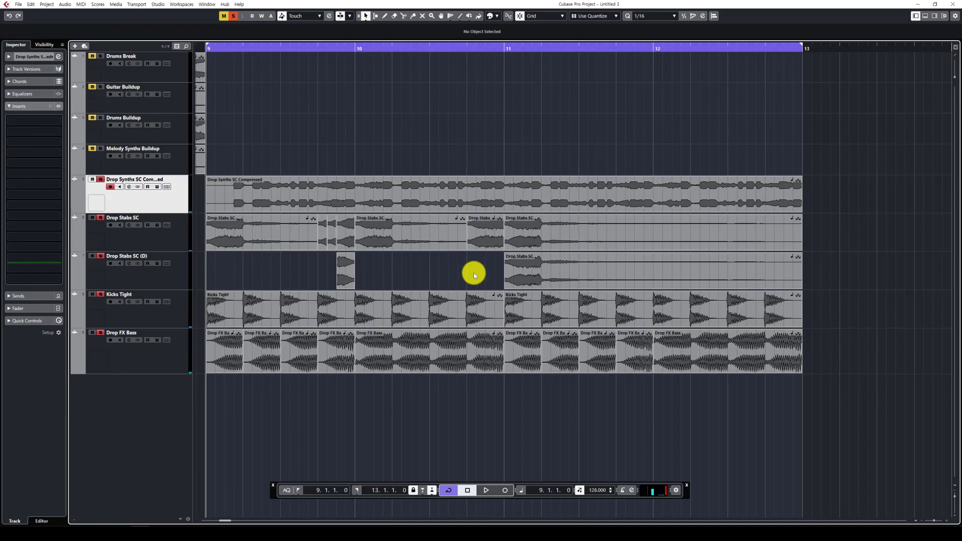
key("g")
scroll(506, 287, "right", 3)
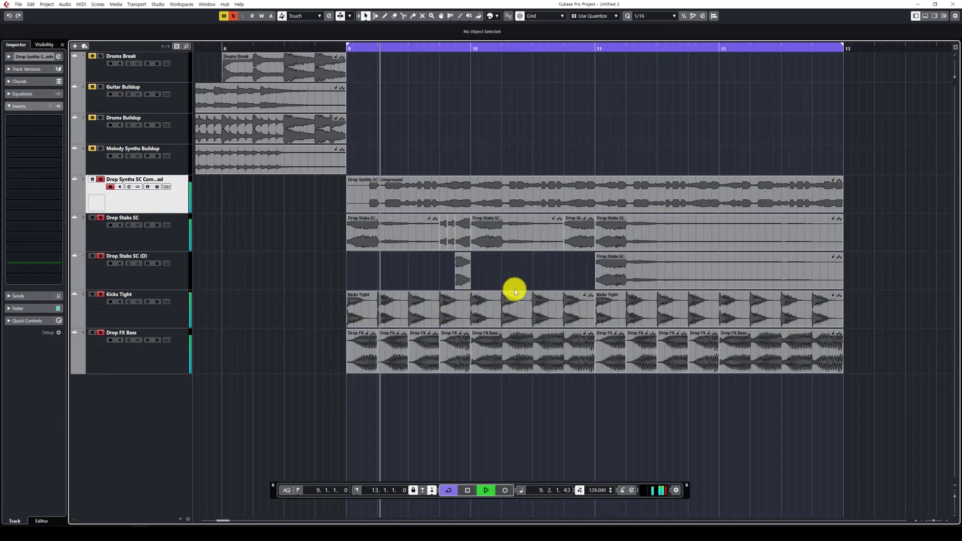
scroll(516, 289, "right", 2)
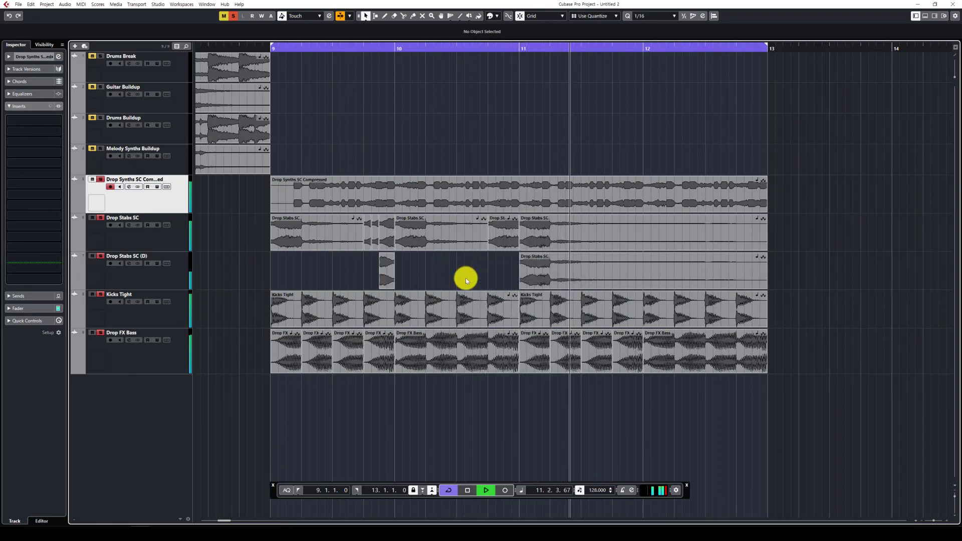
Delete the Drop Stabs SC (D) event at bar 11 and play the loop from bar 9
key("space")
left_click(552, 276)
key("Delete")
key("space")
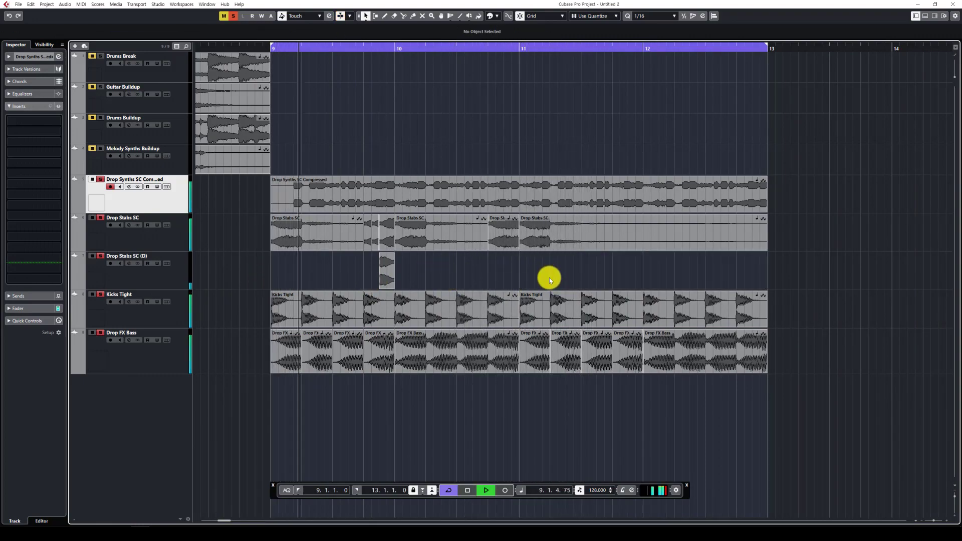
key("g")
key("g")
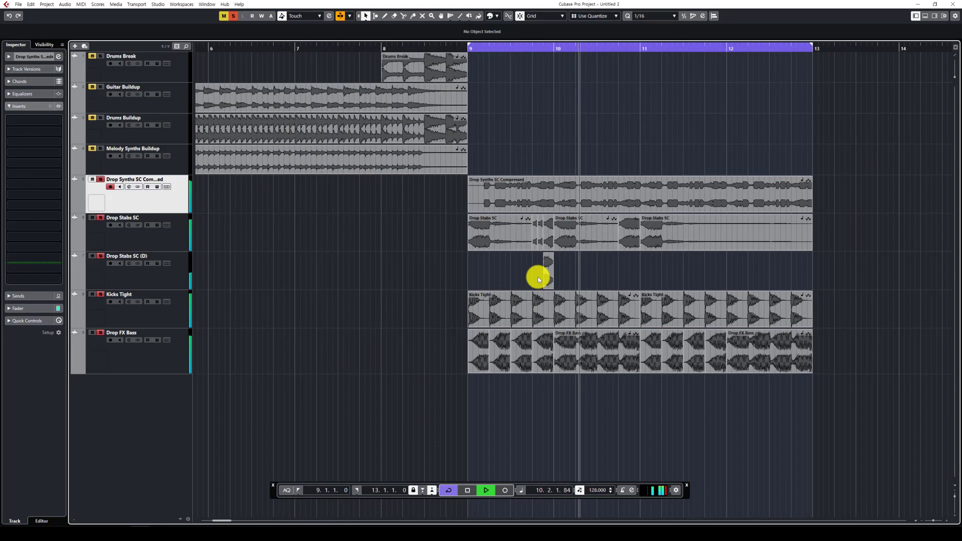
scroll(547, 278, "right", 2)
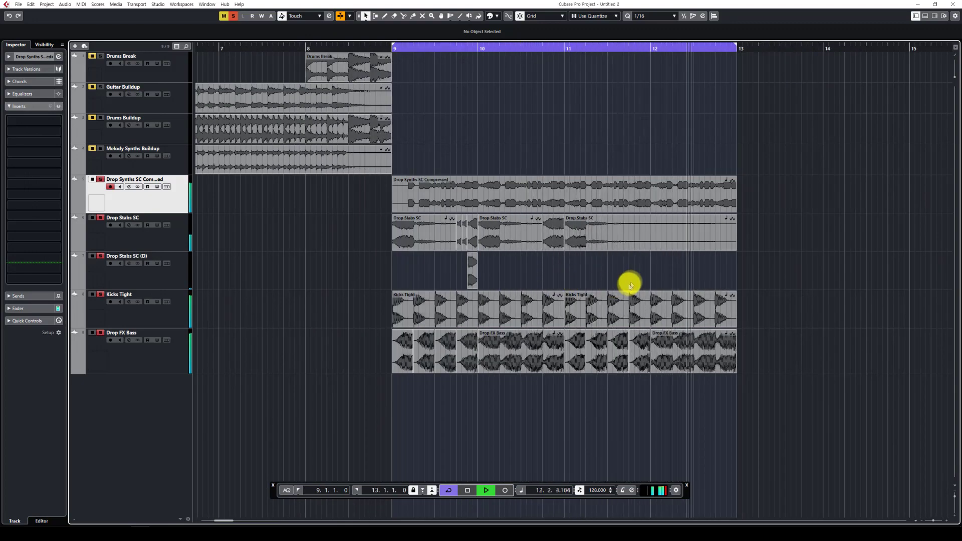
key("space")
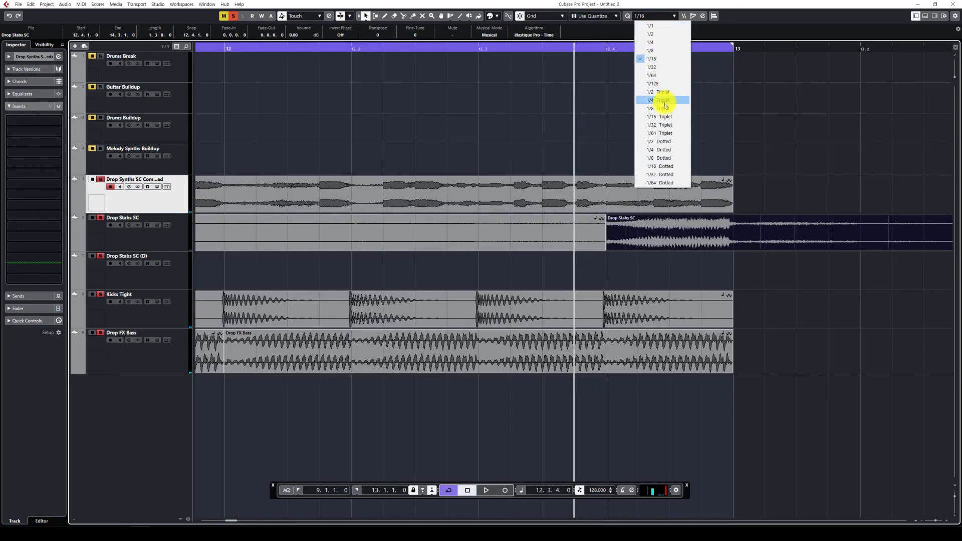
Set the quantize value to 1/8 Triplet and cut the Drop Stabs SC event at 12.4.1 into triplet slices
left_click(665, 117)
left_click(660, 20)
left_click(674, 109)
left_click(658, 231)
key("1")
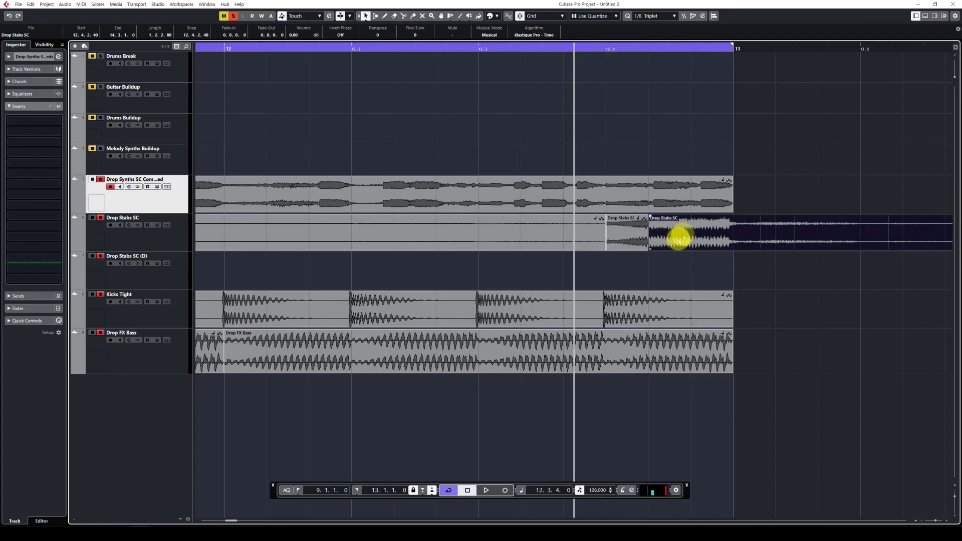
key("space")
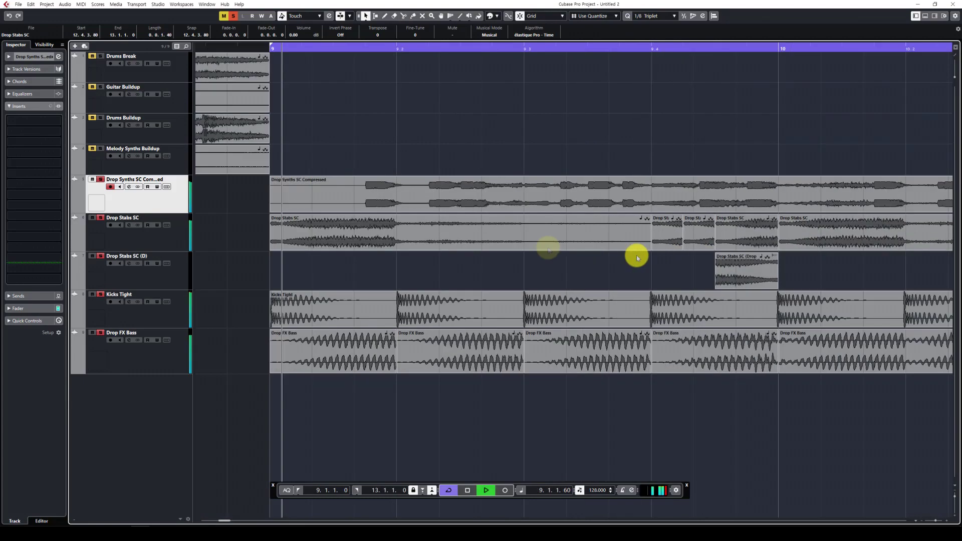
Turn off solo on Drop Synths SC Compressed and play the remaining drop tracks from bar 9
key("space")
key("s")
key("space")
key("g")
key("g")
key("g")
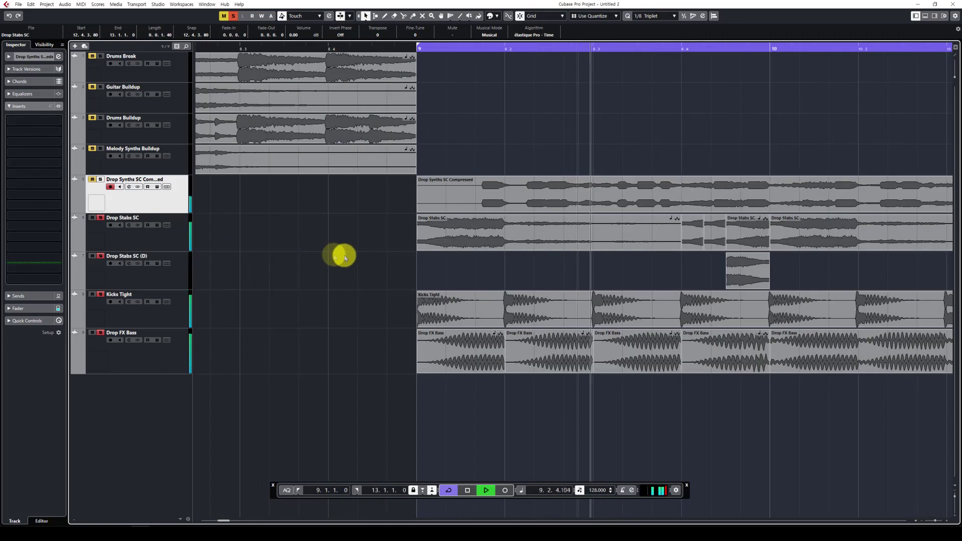
Play the loop across bars 9 to 12 to check the triplet stab slices against the kicks and bass
key("space")
key("g")
key("g")
scroll(419, 275, "left", 4)
key("g")
key("space")
key("g")
scroll(521, 280, "down", 4)
right_click(521, 281)
left_click(500, 278)
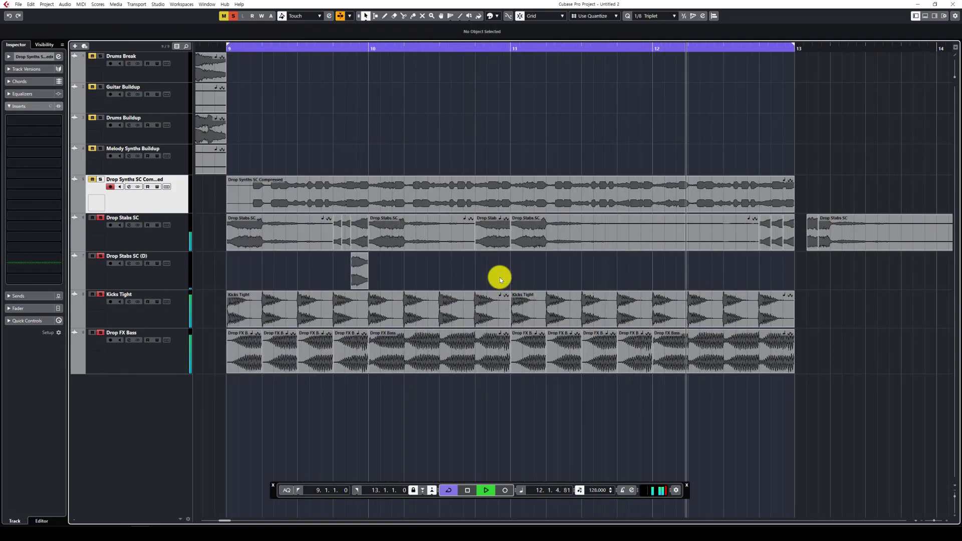
Reverse the Drop Stabs SC slice at 10.4.1 as a new version so that only this event is processed
left_click(493, 246)
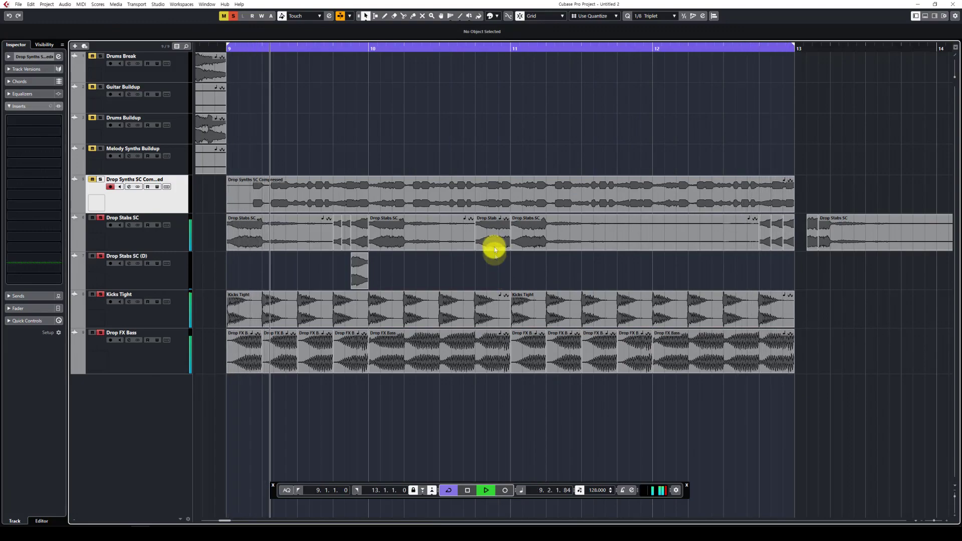
key("space")
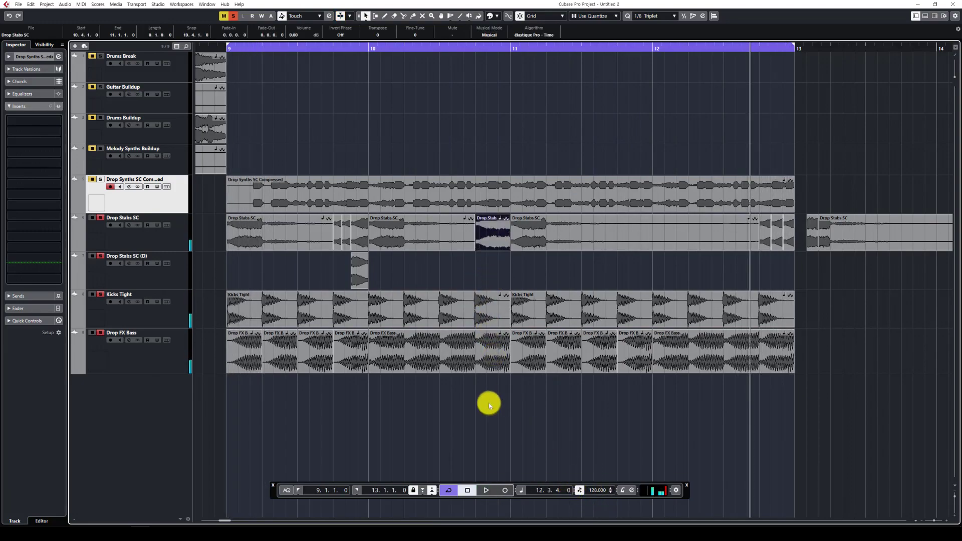
left_click_drag(786, 262, 763, 235)
left_click(505, 244)
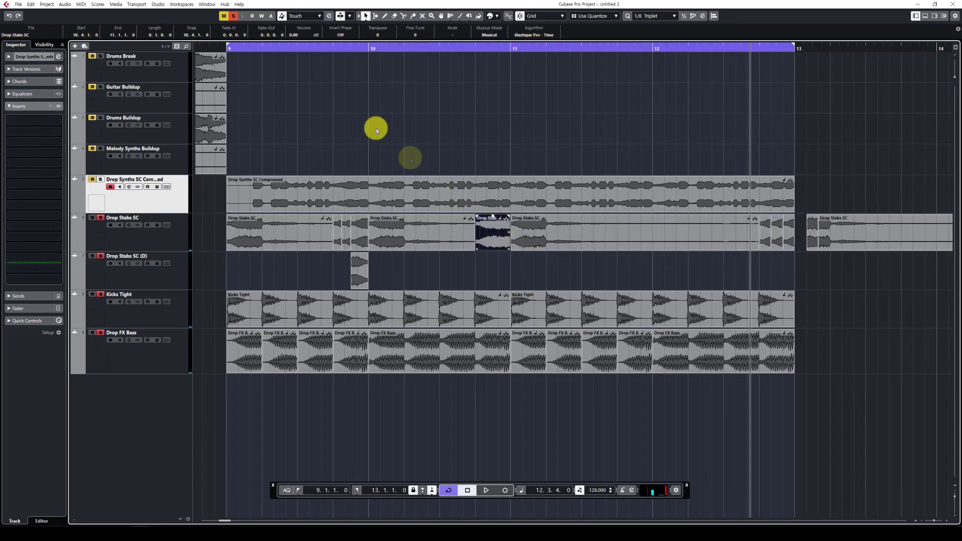
left_click(477, 49)
left_click(65, 4)
mouse_move(165, 61)
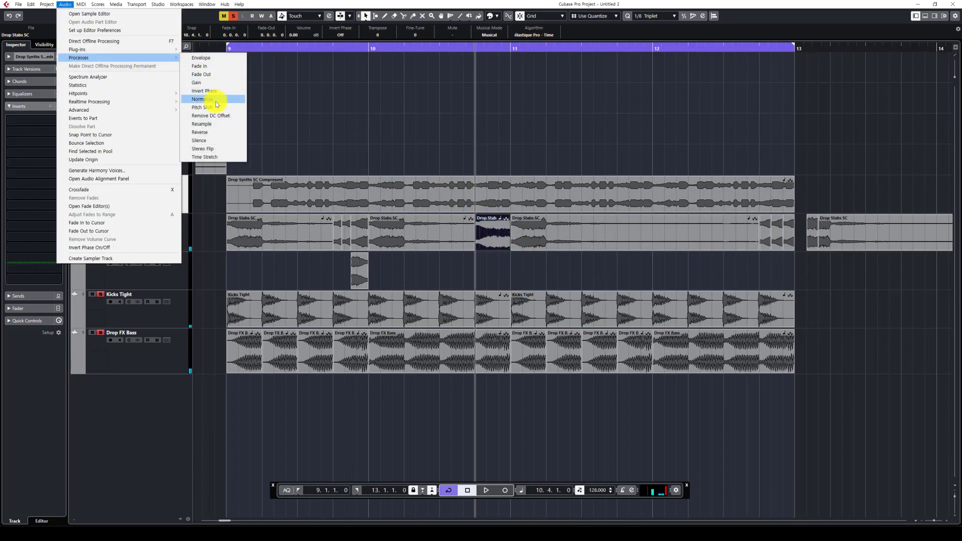
left_click(200, 132)
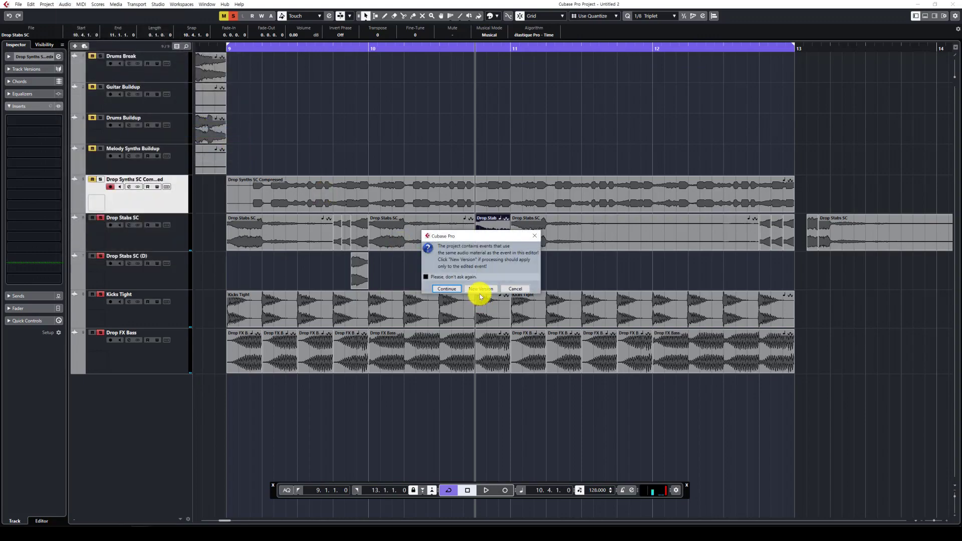
left_click(481, 290)
Play from bar 10 to hear the reversed stabs leading into bar 11
left_click(440, 268)
left_click(373, 49)
key("space")
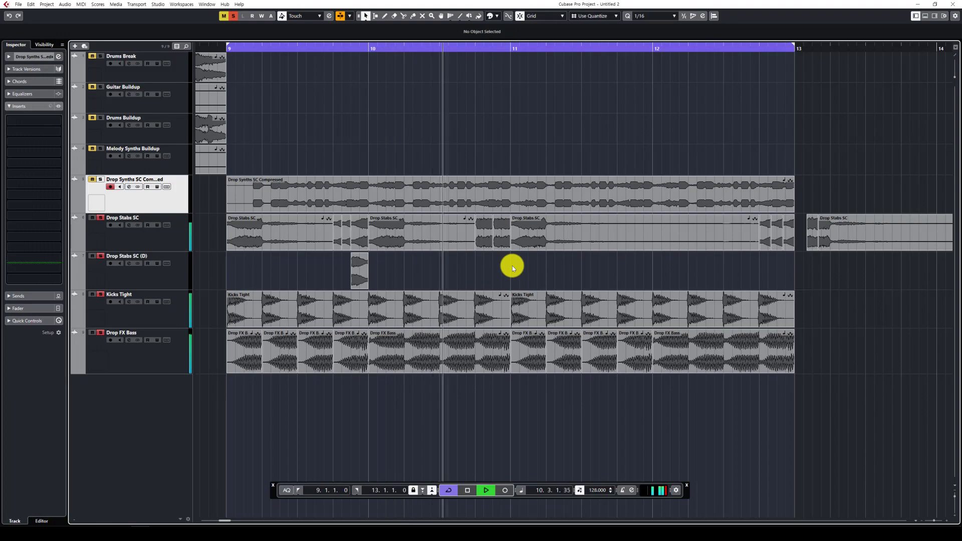
right_click(513, 269)
left_click(512, 269)
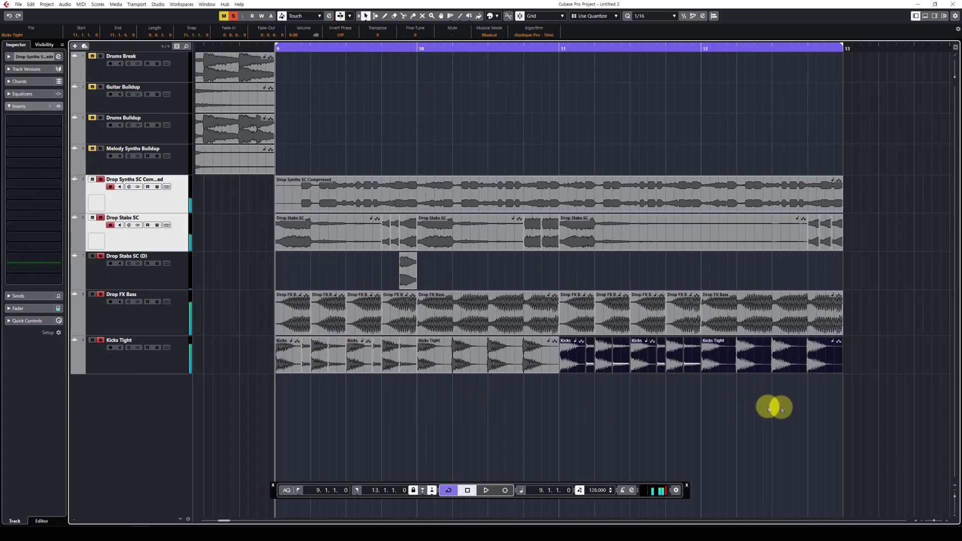
Replace the Kicks Tight events in bars 11 and 12 with a duplicate of the chopped kicks from bars 9 and 10
left_click_drag(829, 405, 563, 350)
key("Delete")
left_click_drag(600, 401, 271, 351)
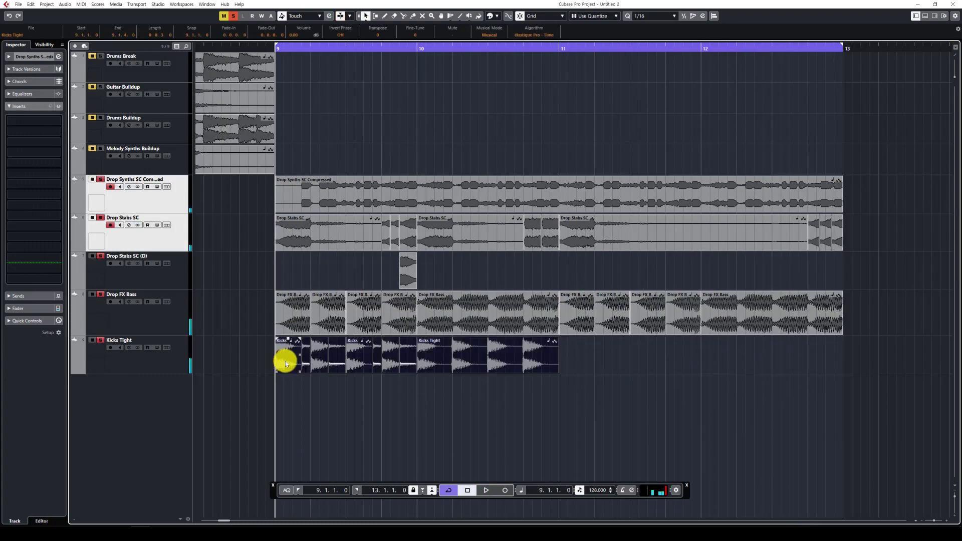
key("ctrl+d")
left_click(205, 368)
Reduce the height of the five drop tracks together and turn off their solo
left_click(177, 257, "shift")
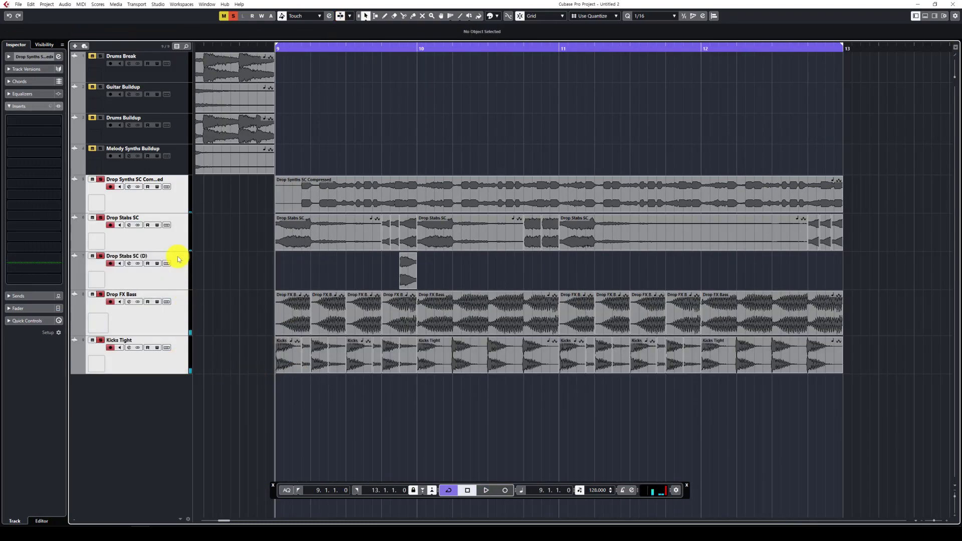
left_click_drag(176, 205, 177, 205)
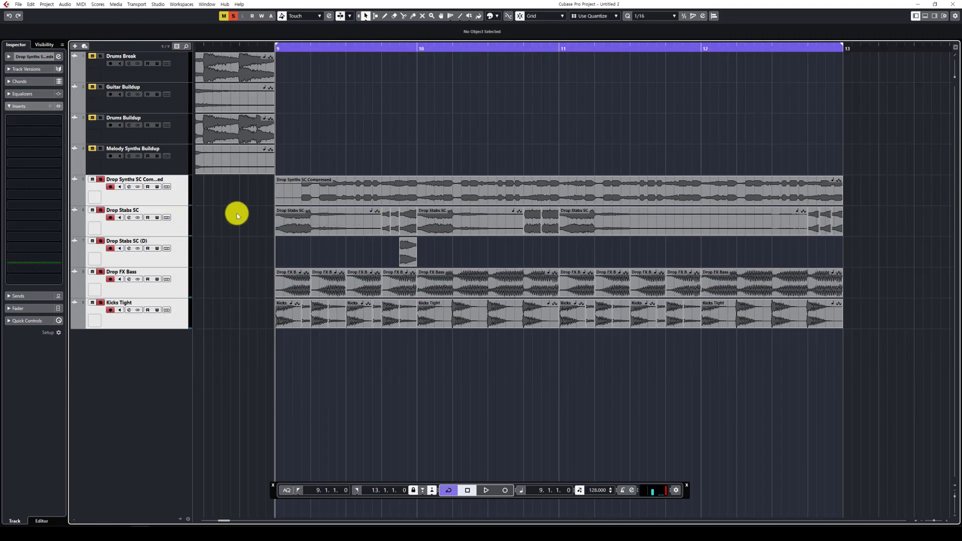
key("s")
key("g")
key("g")
key("g")
key("g")
key("g")
scroll(386, 317, "right", 1)
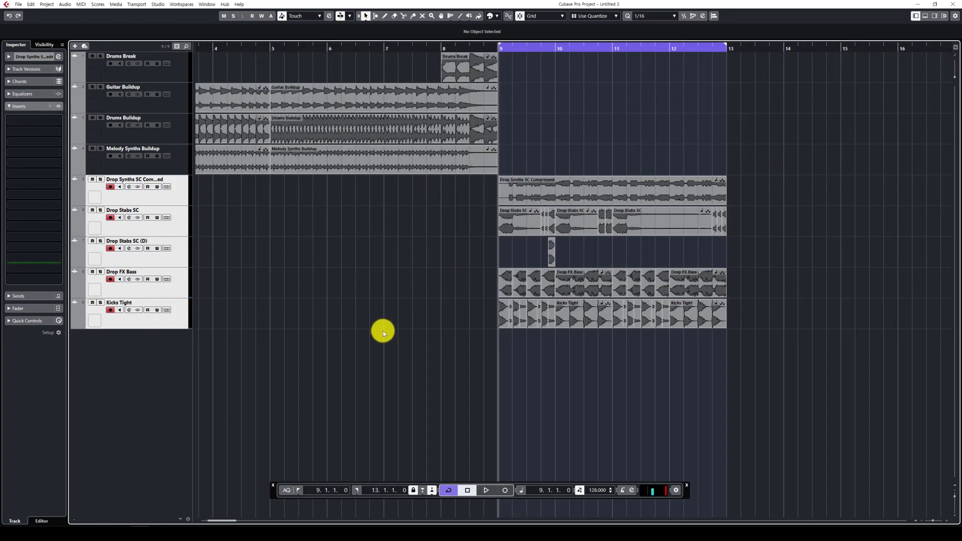